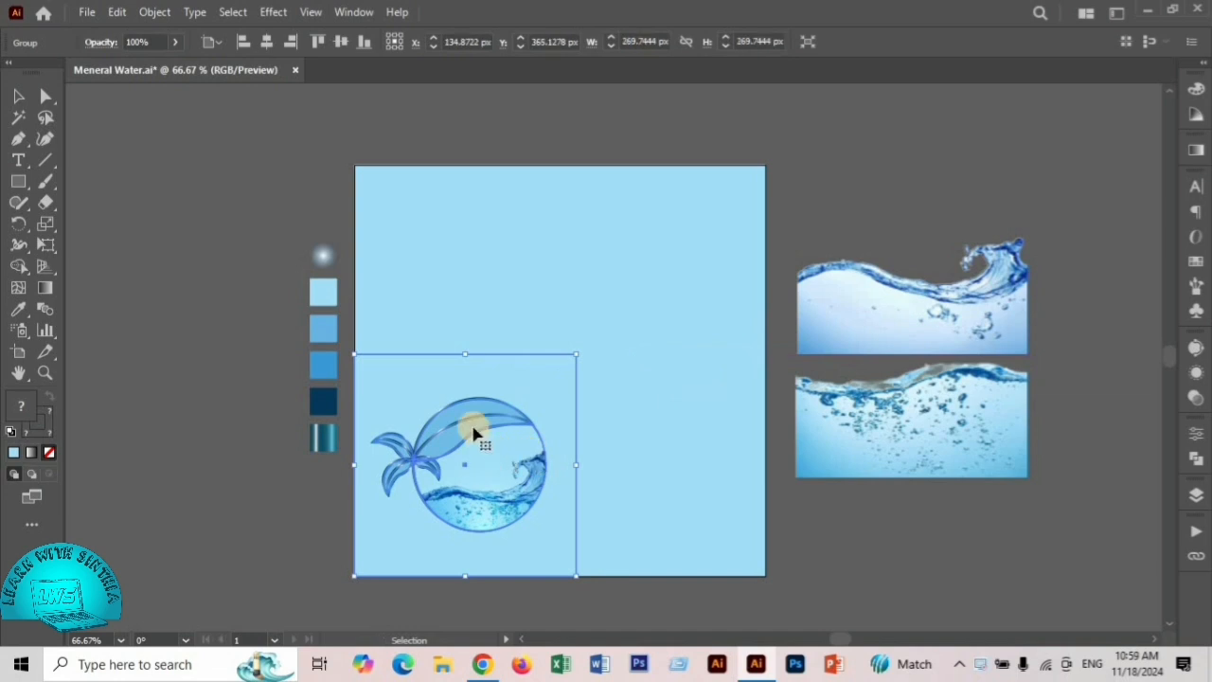
- Move the finished logo group off the artboard beside the water images and draw a large circle on the empty artboard
drag(474, 425, 903, 155)
click(871, 602)
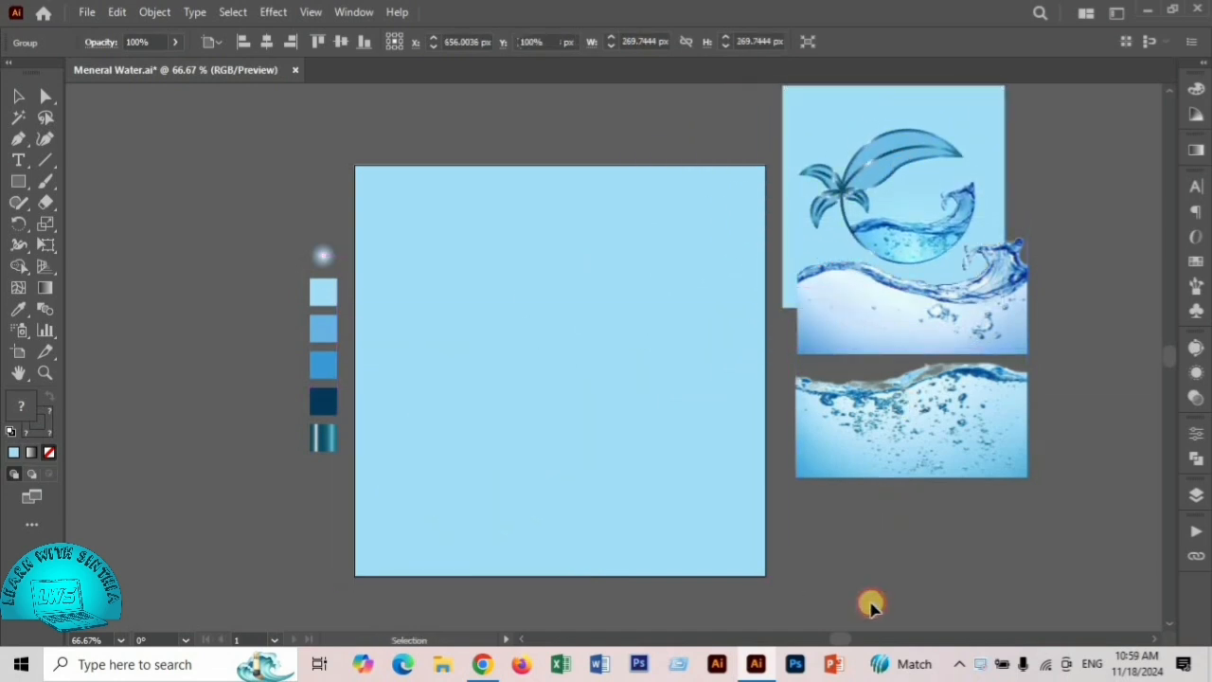
click(23, 182)
click(113, 222)
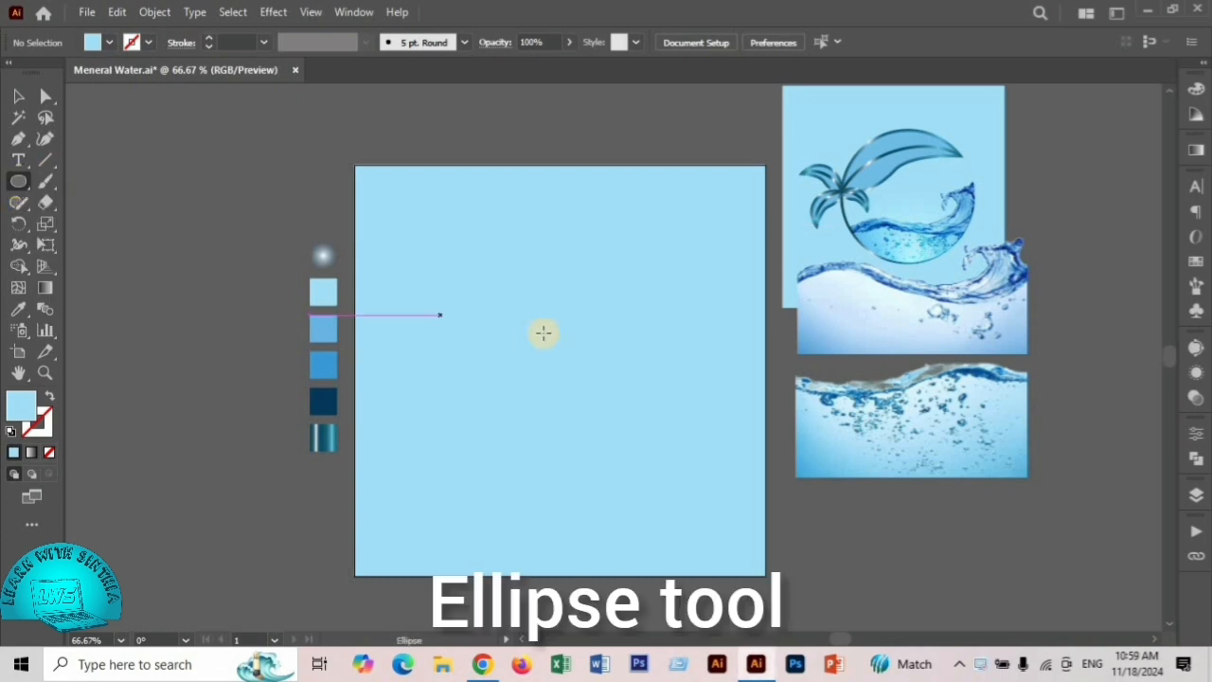
drag(569, 353, 646, 497)
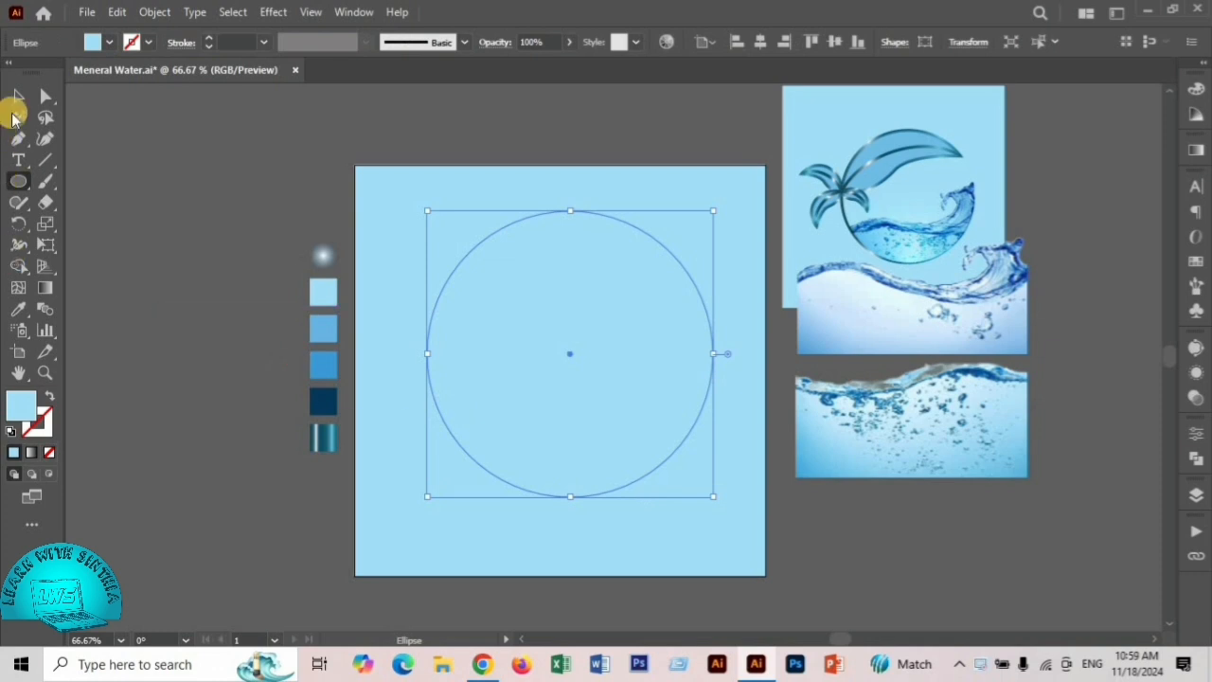
- Give the circle the metallic teal gradient swatch as a 3 pt stroke with no fill
click(17, 98)
click(18, 308)
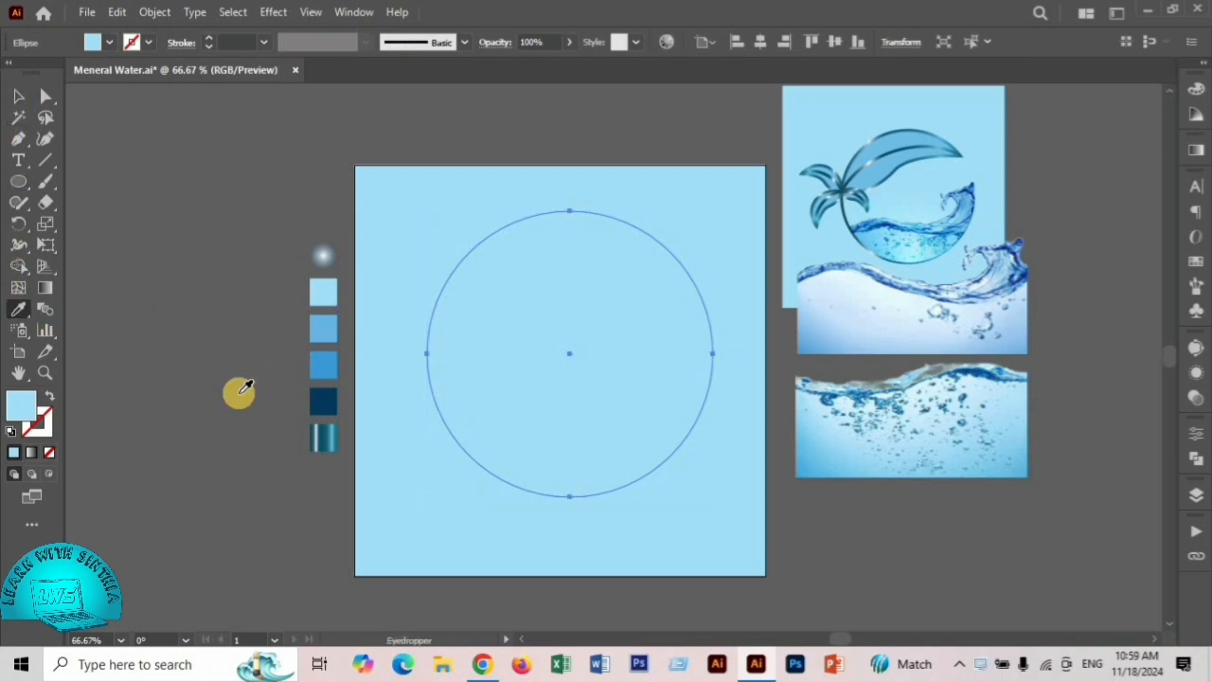
click(324, 434)
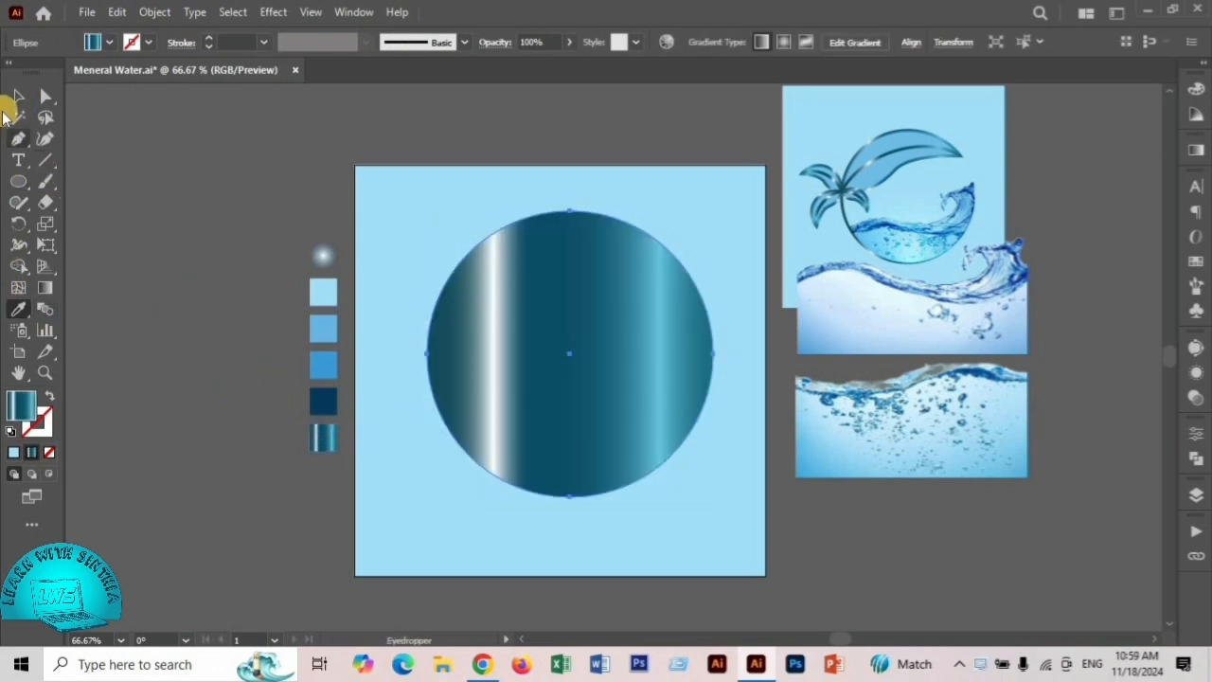
click(17, 98)
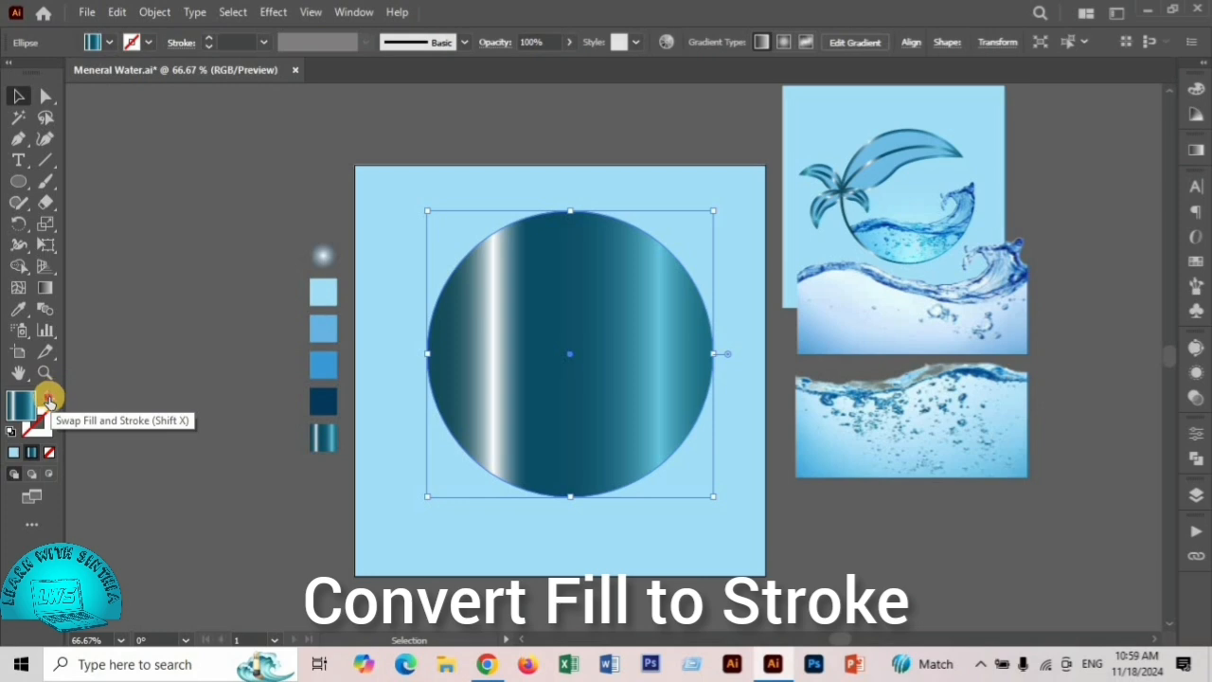
click(49, 402)
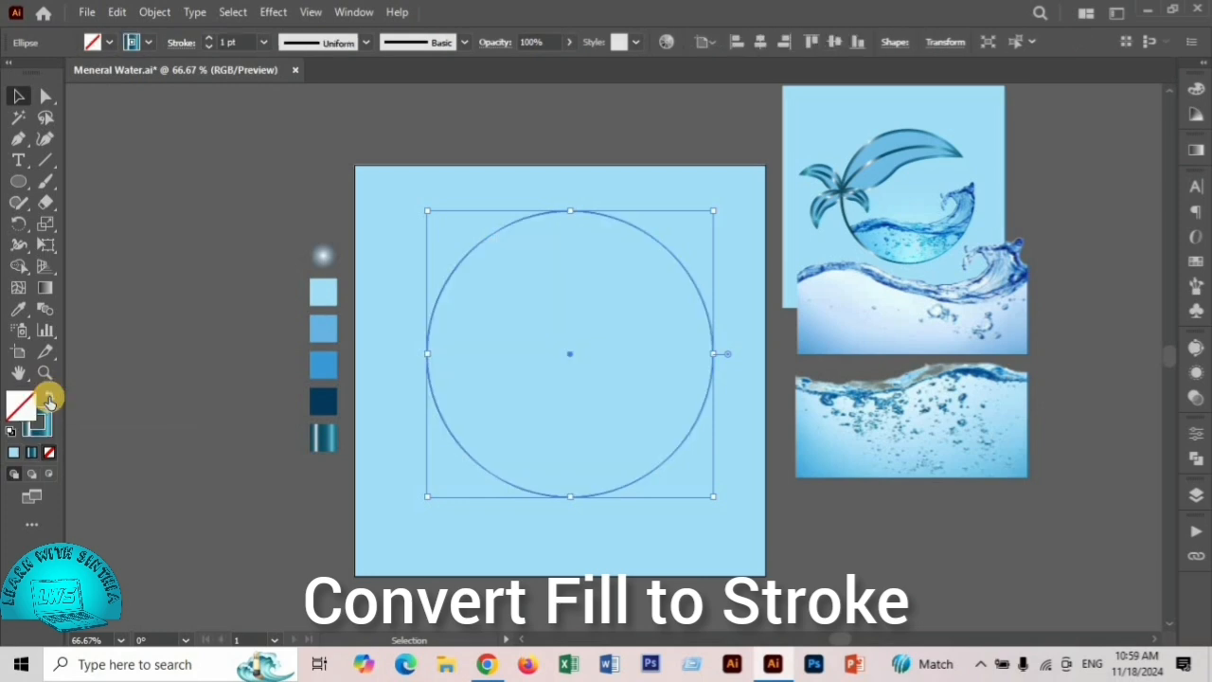
click(208, 39)
click(209, 38)
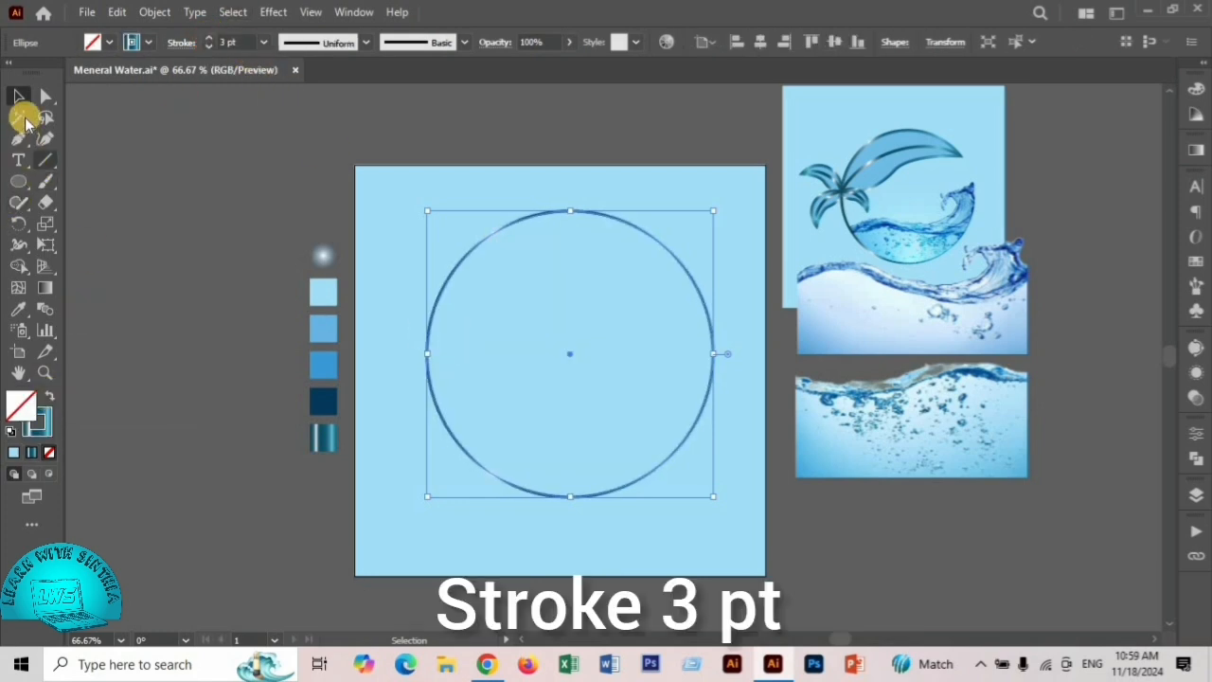
click(148, 166)
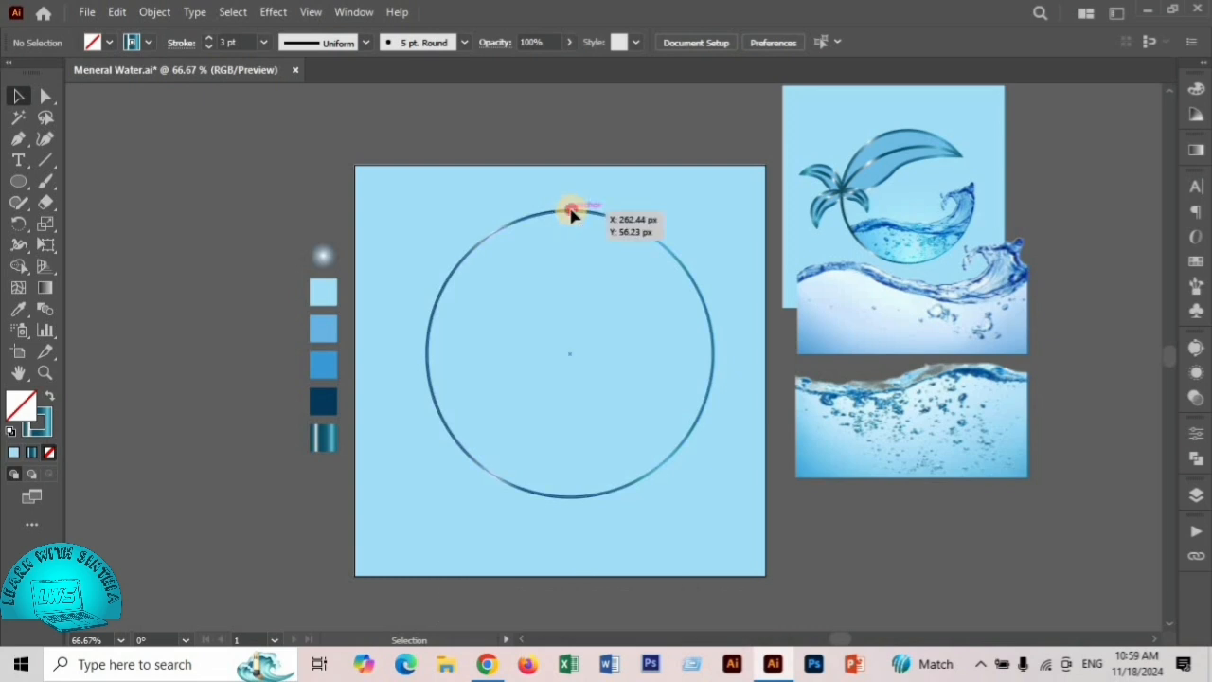
- Center the circle horizontally and vertically on the artboard
drag(570, 214, 571, 230)
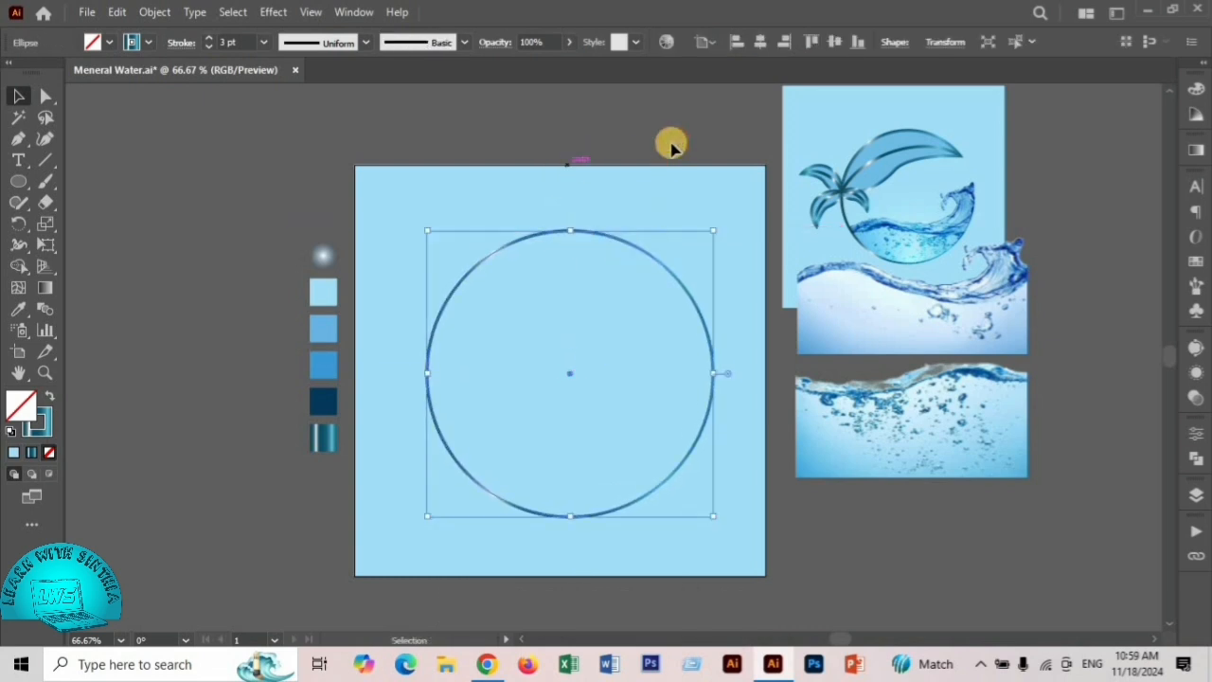
click(831, 42)
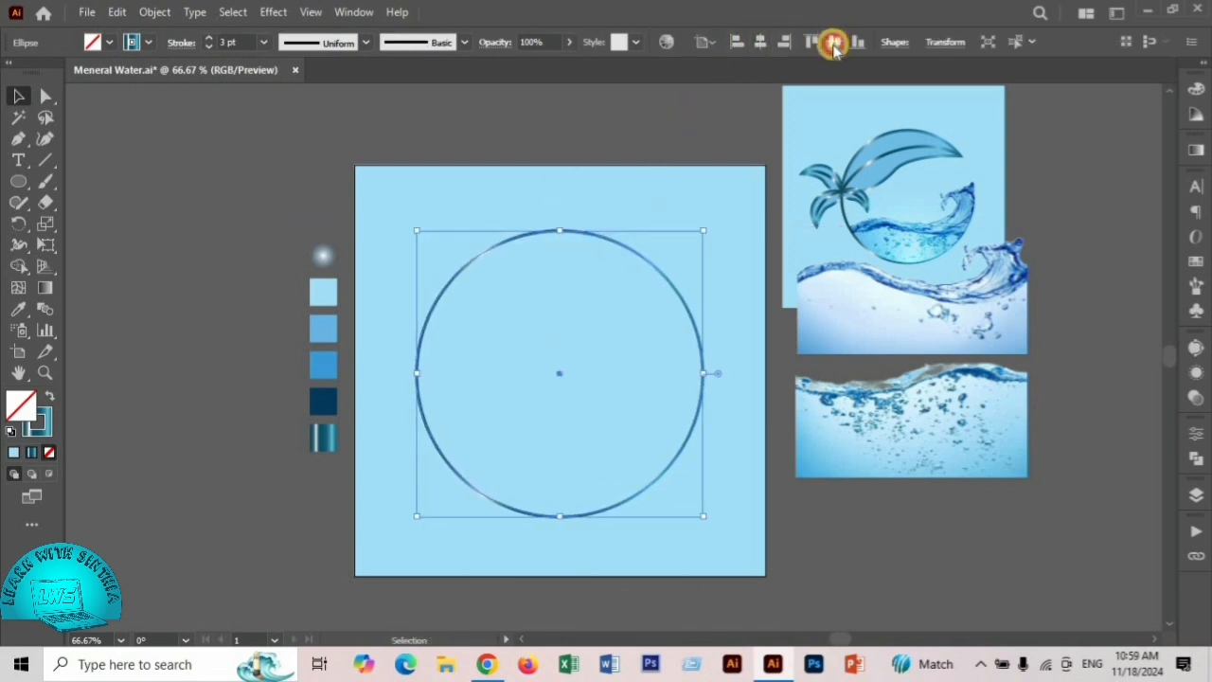
click(833, 42)
click(142, 220)
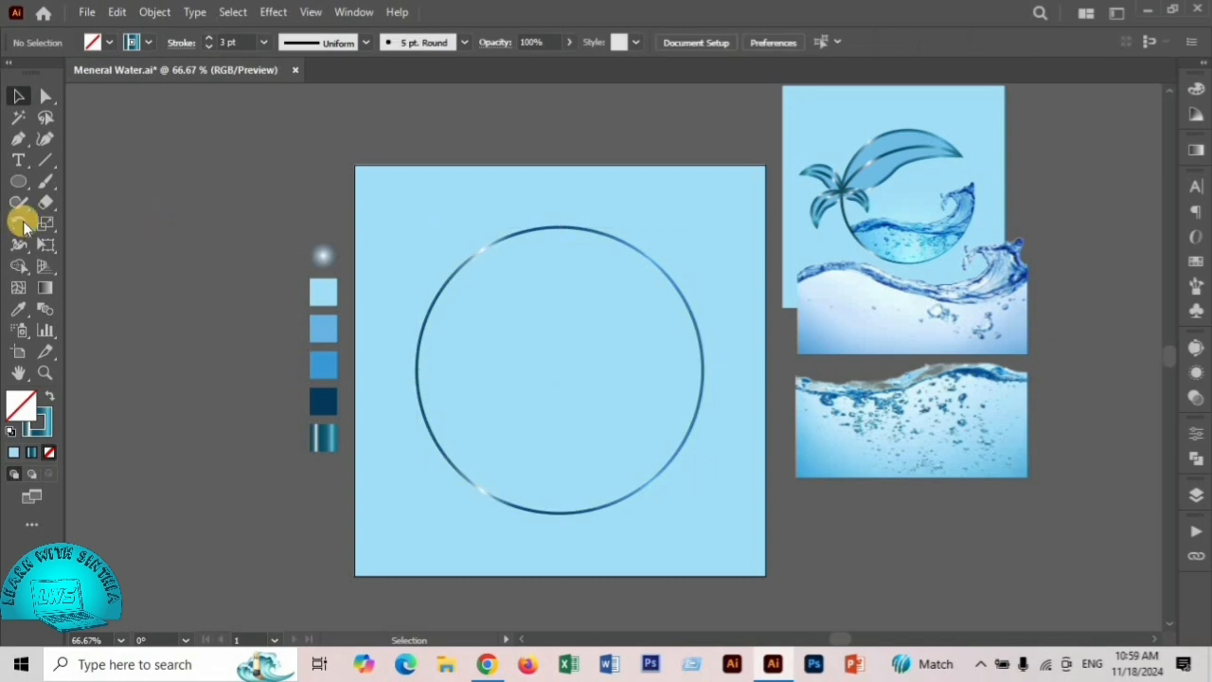
- Draw an S-shaped curve with the Pen tool across the upper part of the circle, with both ends extending past its outline
drag(18, 138, 94, 141)
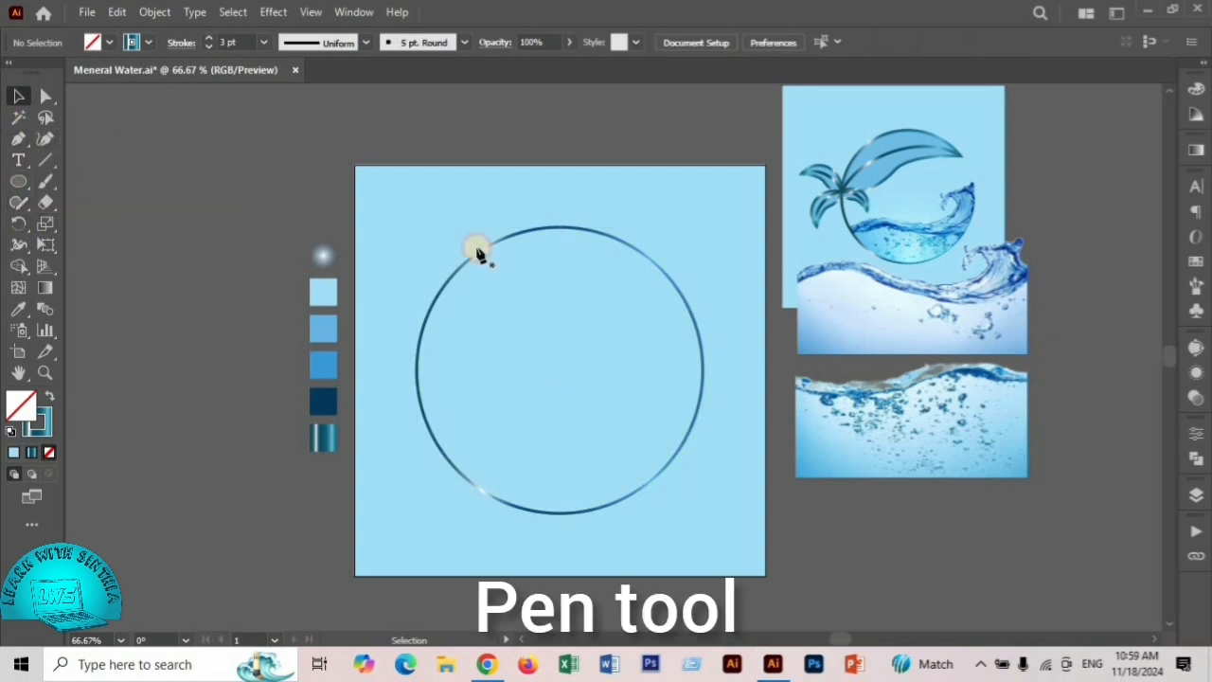
click(699, 294)
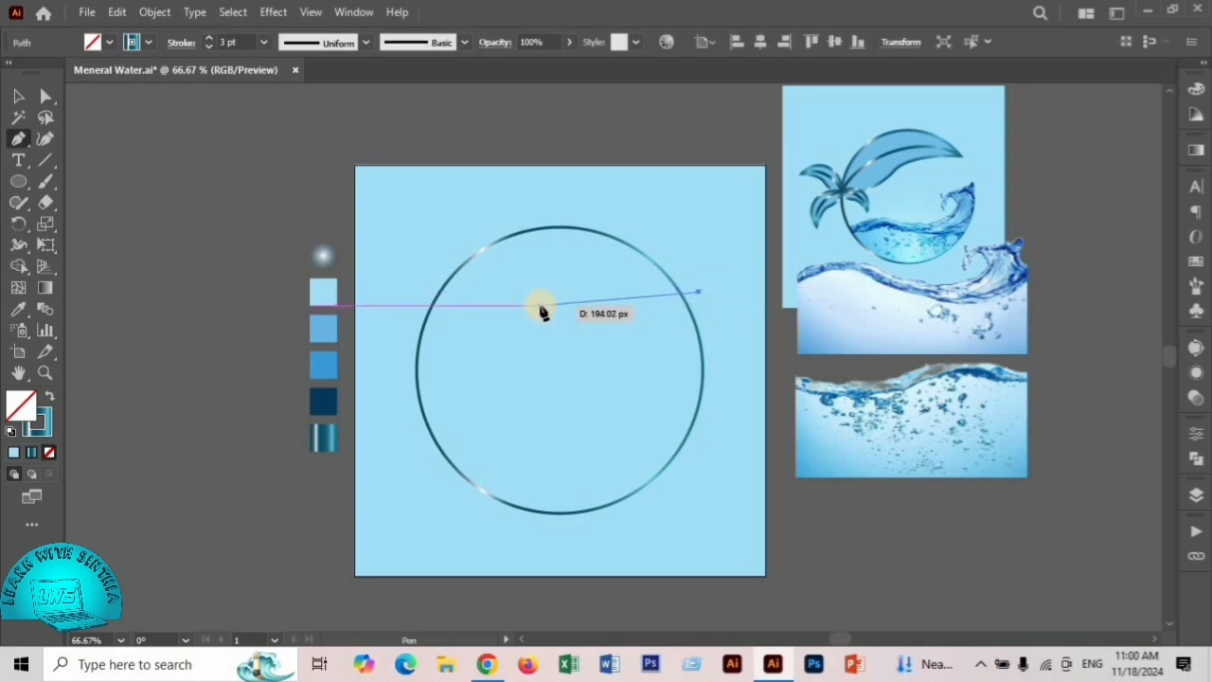
drag(544, 308, 504, 342)
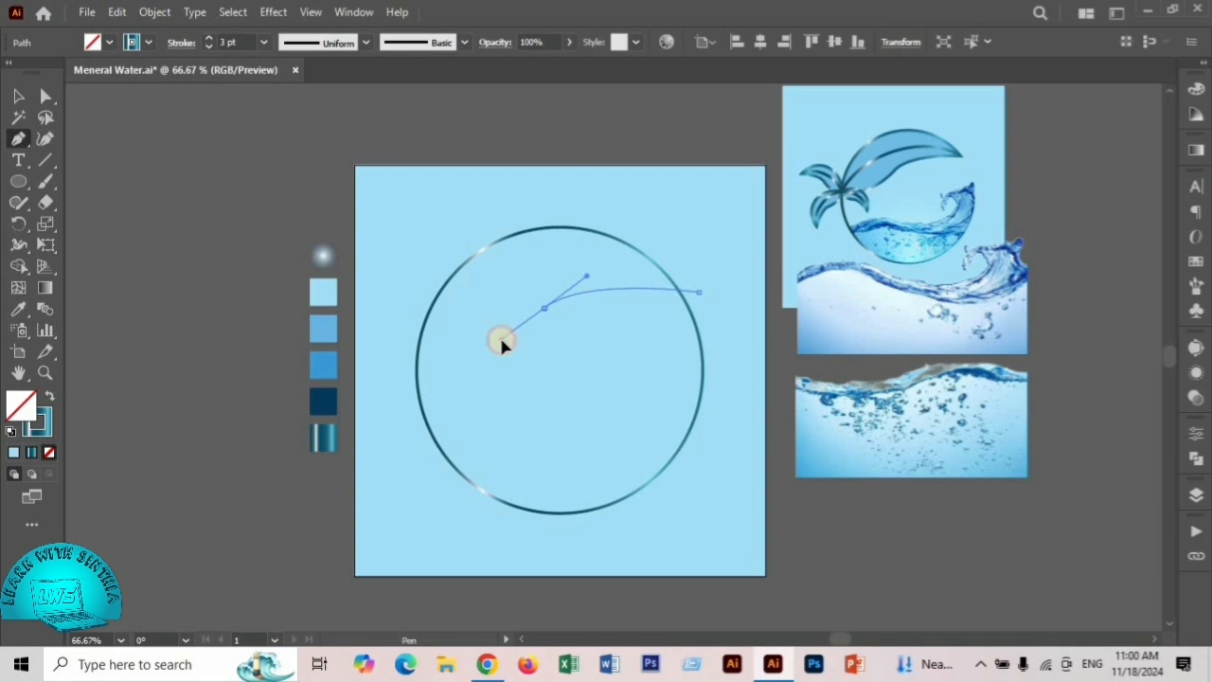
click(401, 351)
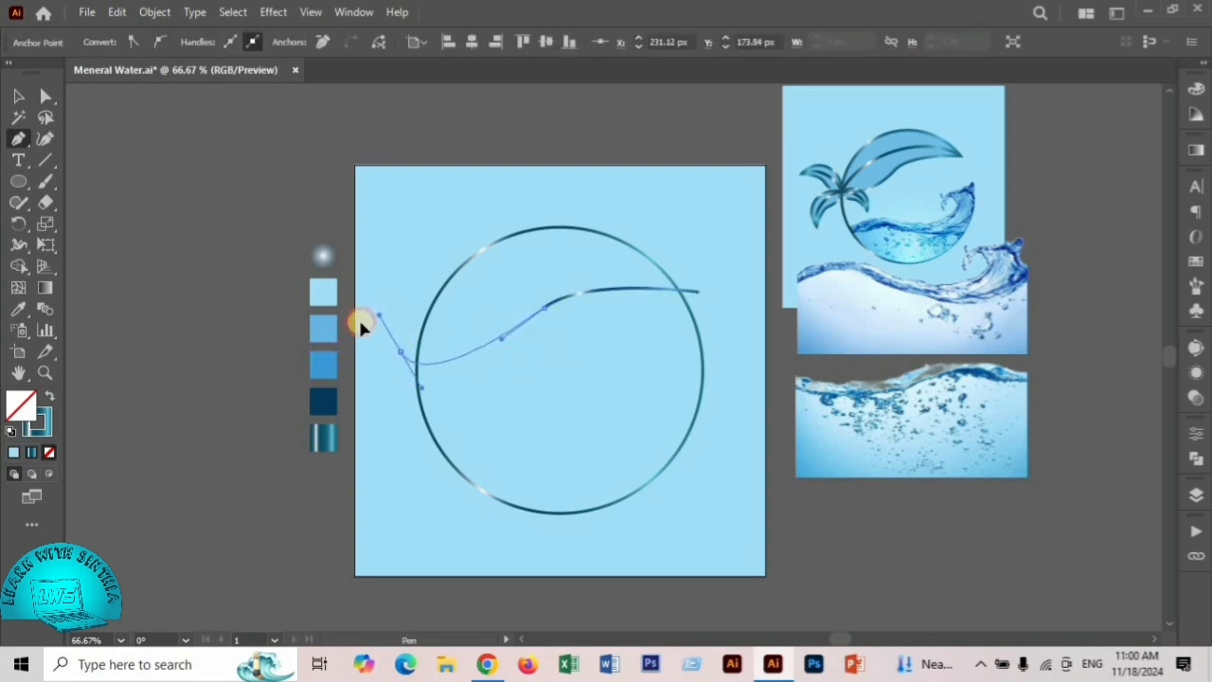
drag(358, 327, 16, 107)
click(19, 98)
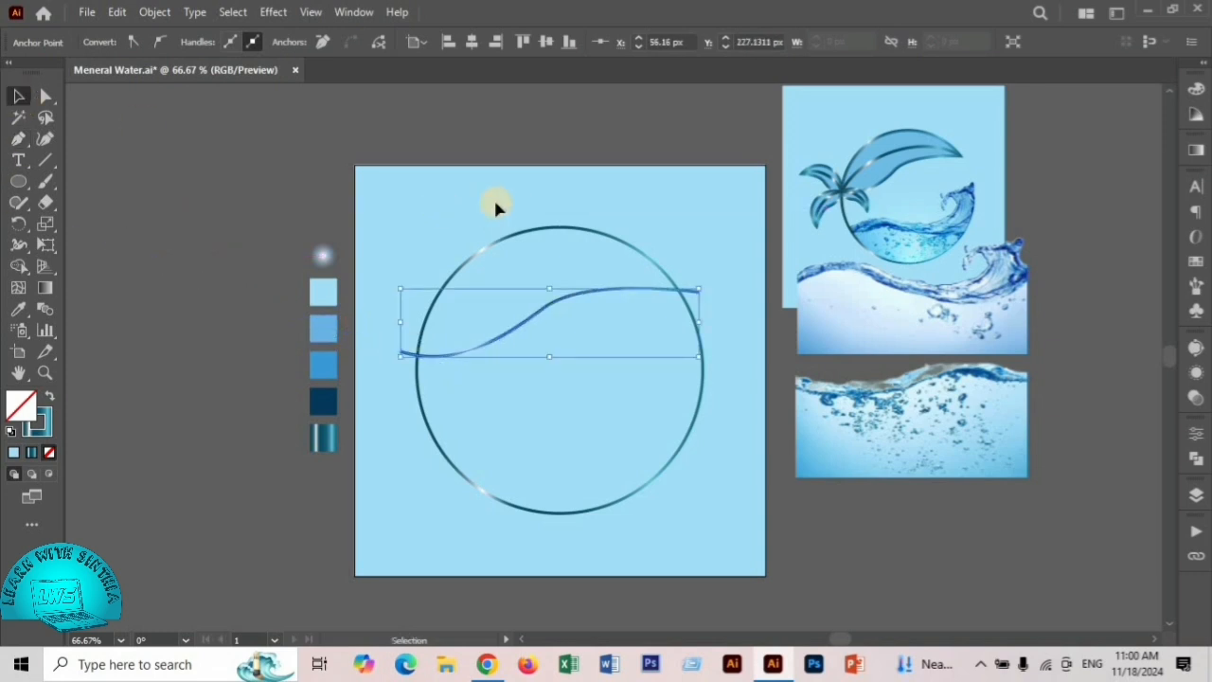
- Use Shape Builder on the circle and curve to form the region above the curve and trim off both protruding curve ends
click(457, 190)
click(678, 464)
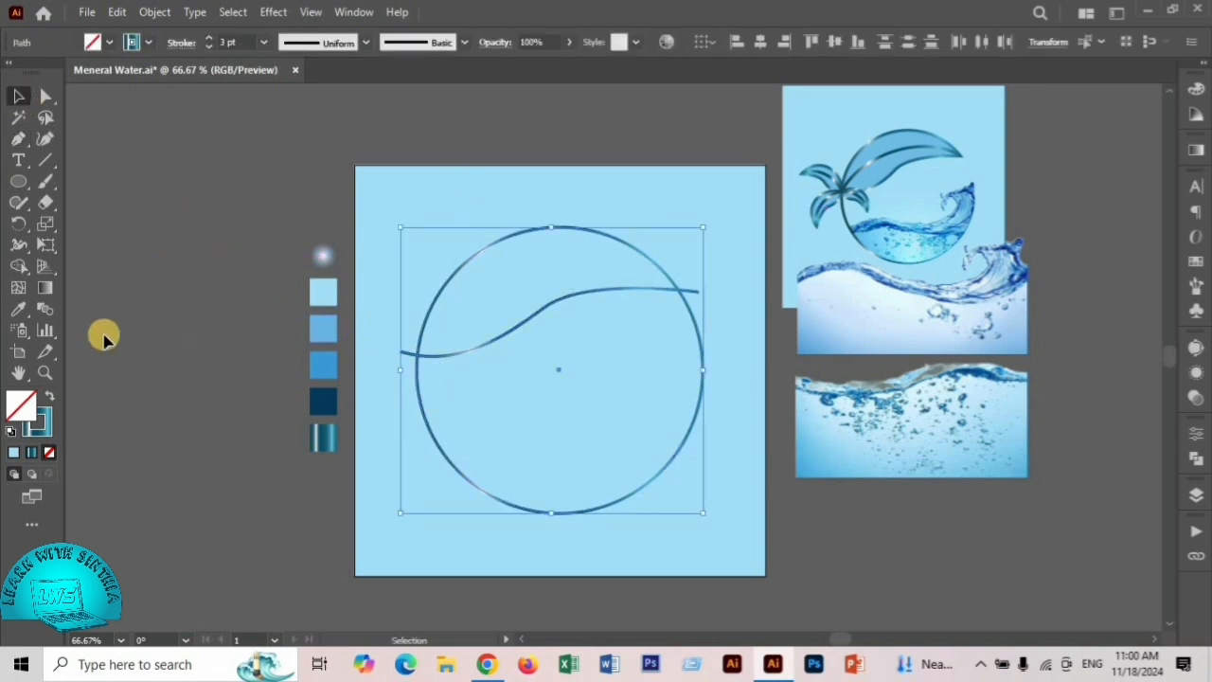
click(18, 265)
click(105, 270)
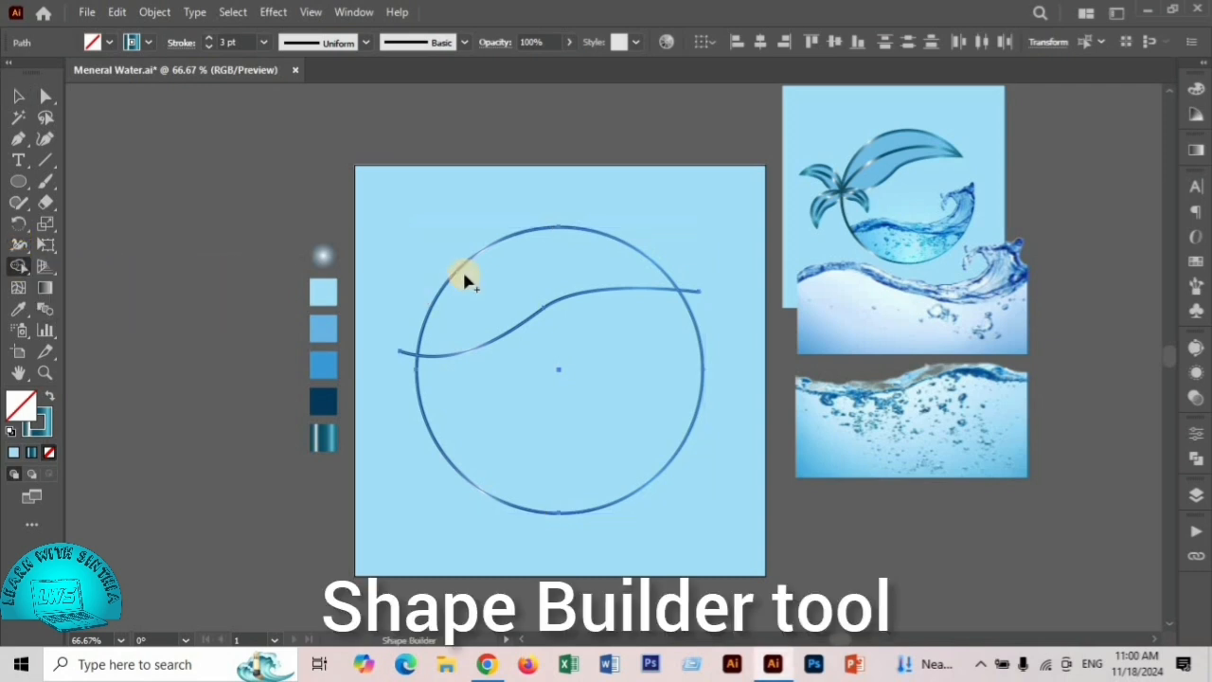
click(521, 274)
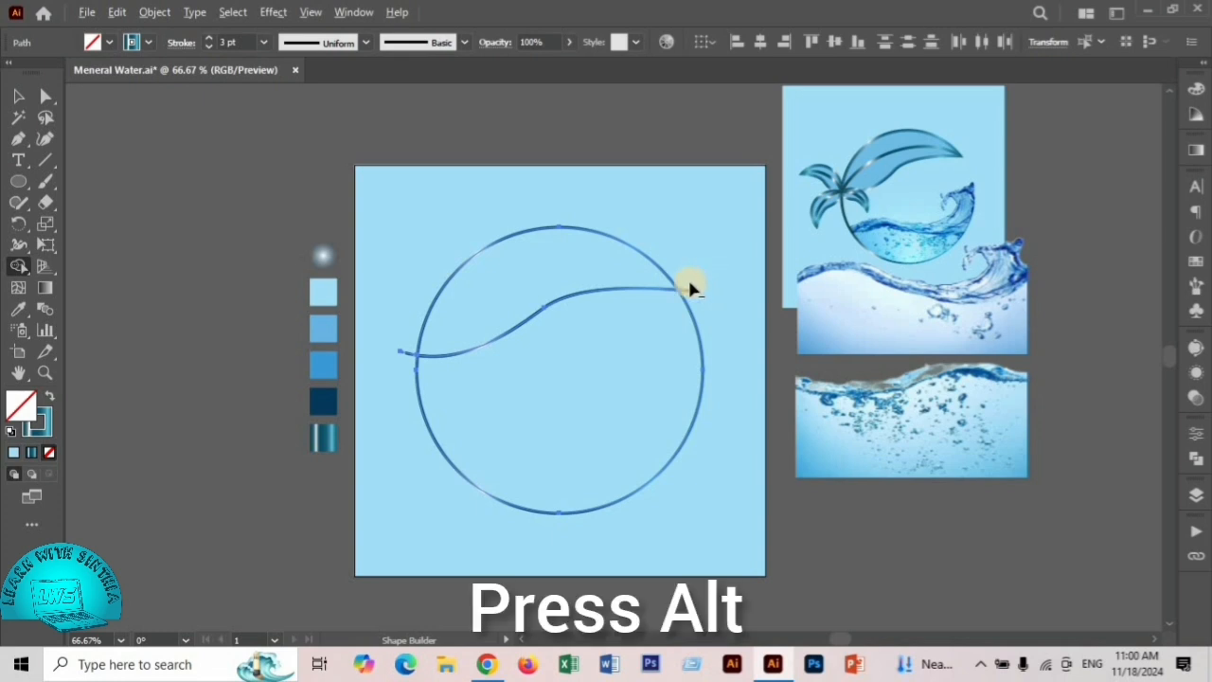
alt+click(692, 290)
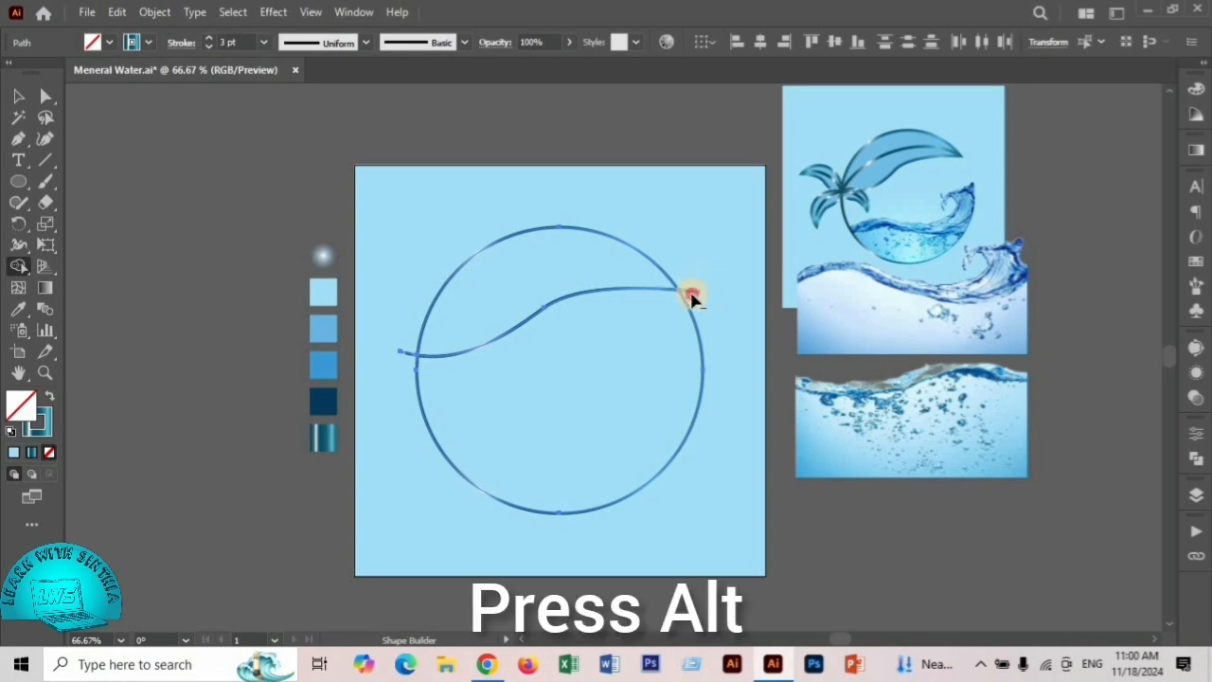
alt+click(407, 350)
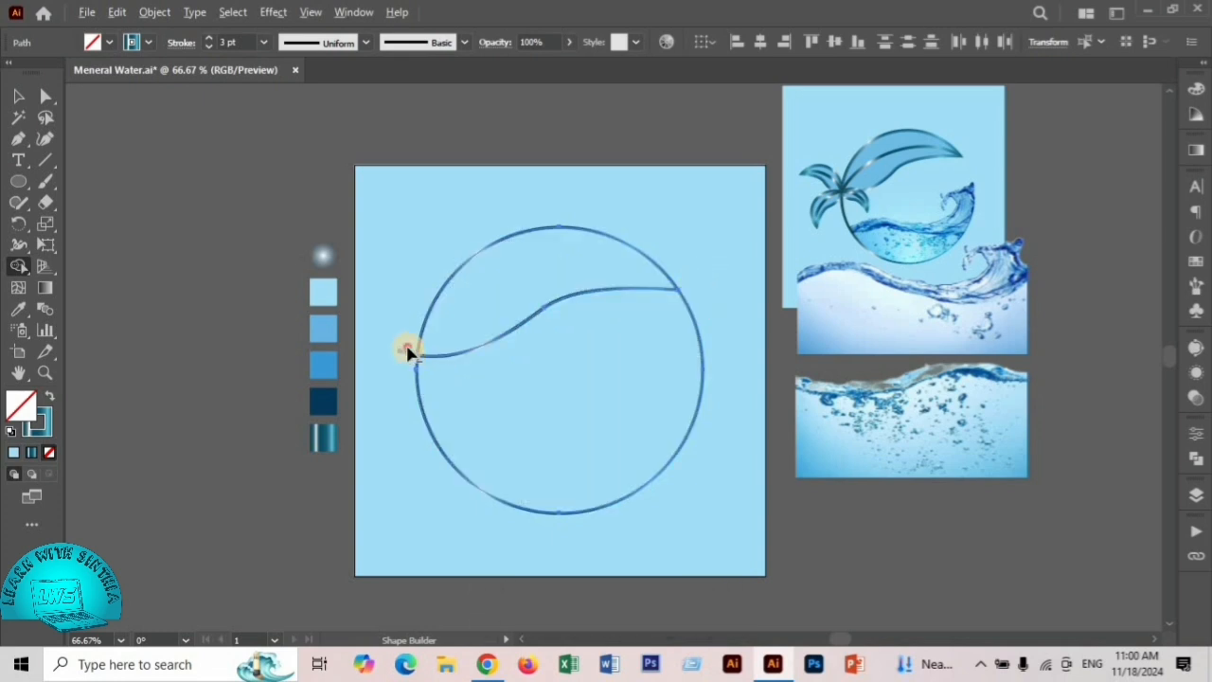
click(18, 95)
click(544, 251)
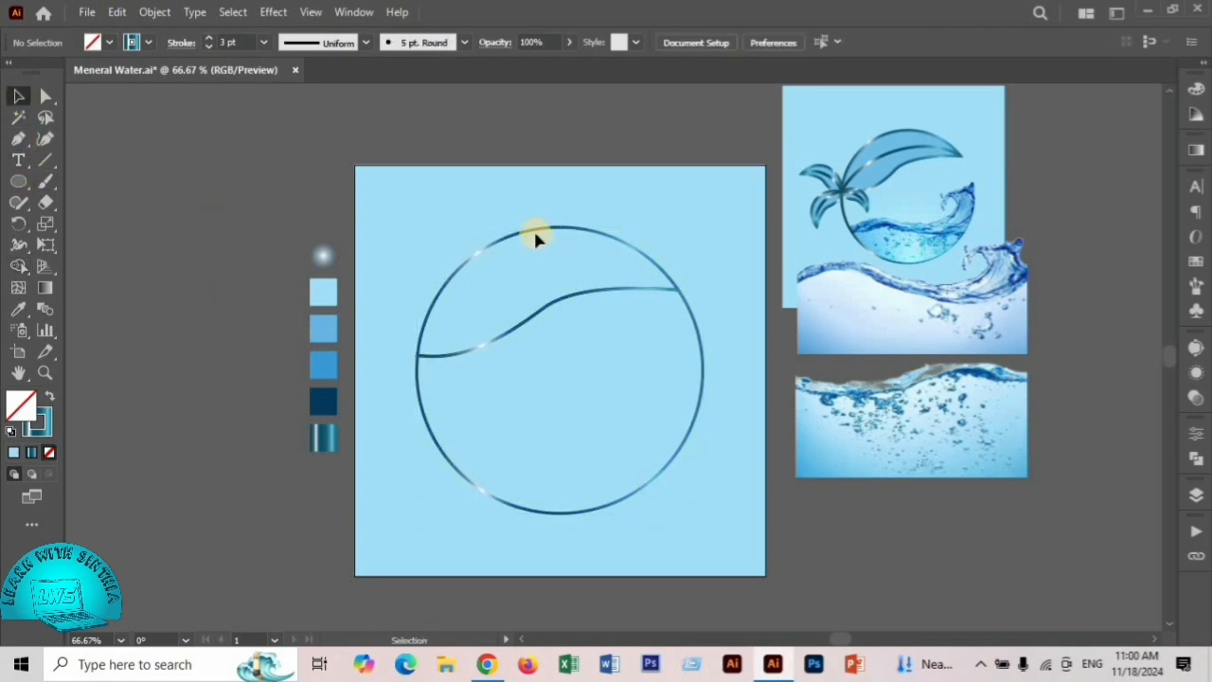
- Fill the upper leaf-like region with the medium light blue swatch and set its opacity to 70%
click(533, 230)
click(18, 309)
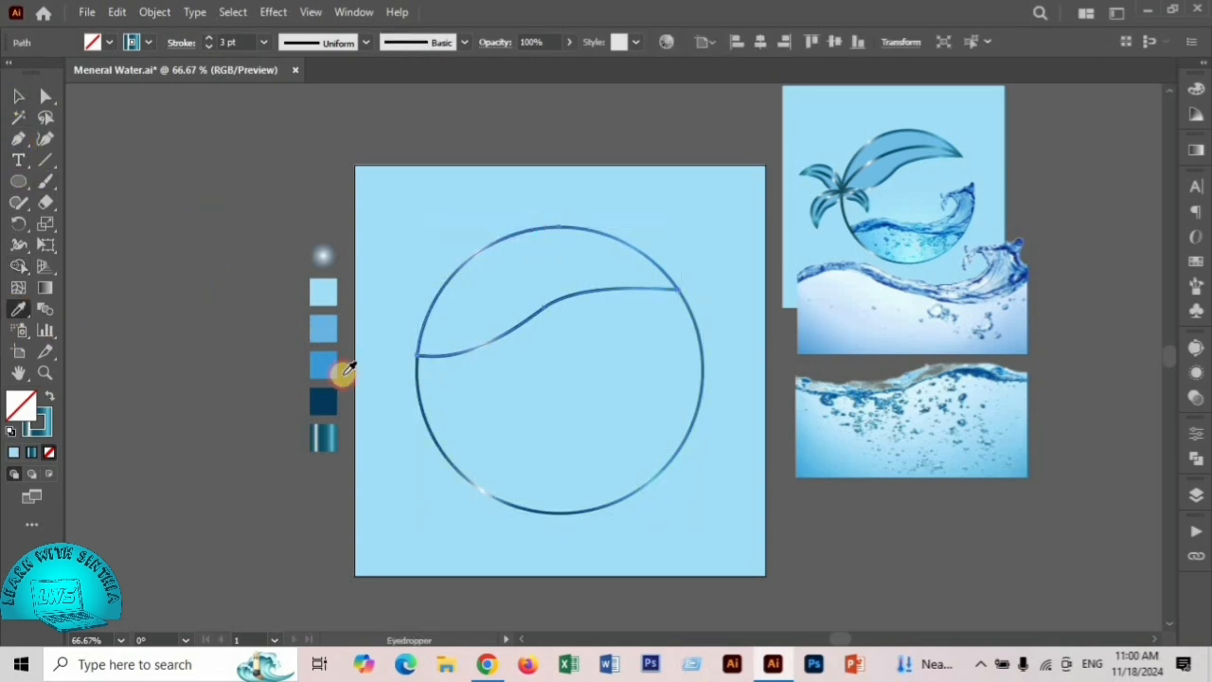
click(323, 325)
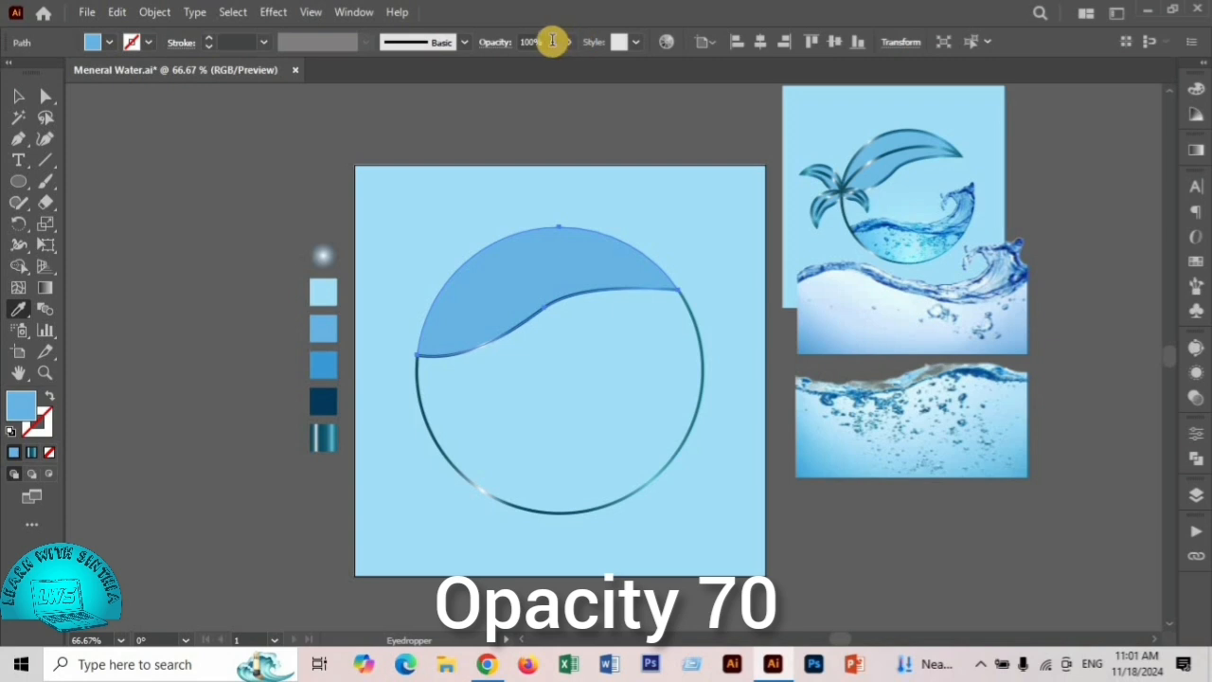
drag(554, 42, 490, 52)
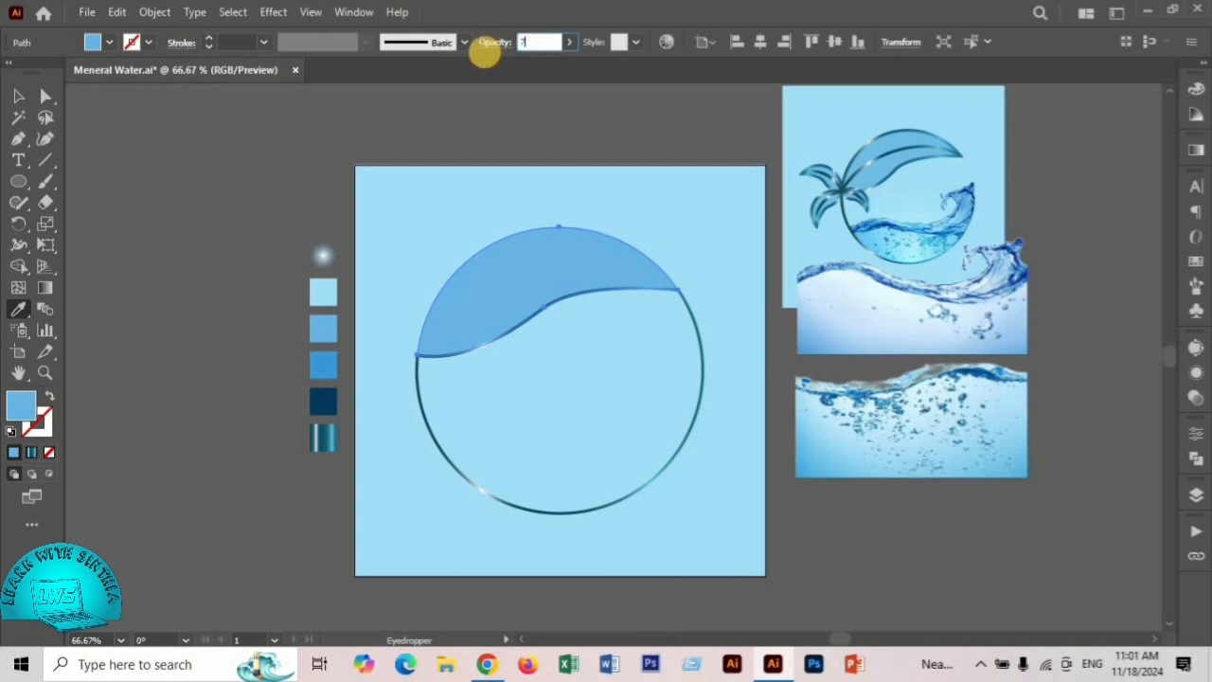
text(70)
key(Return)
key(v)
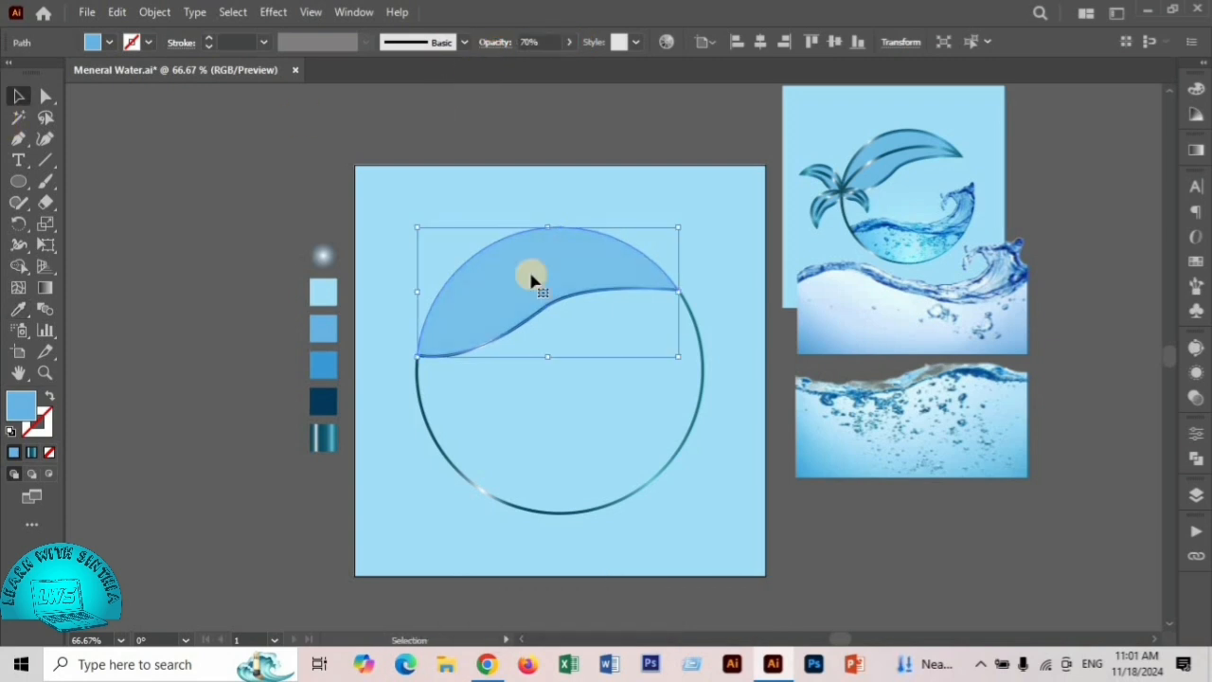
- Duplicate the blue leaf shape in place and give the copy the metallic teal gradient as a 3 pt stroke with no fill
click(531, 279)
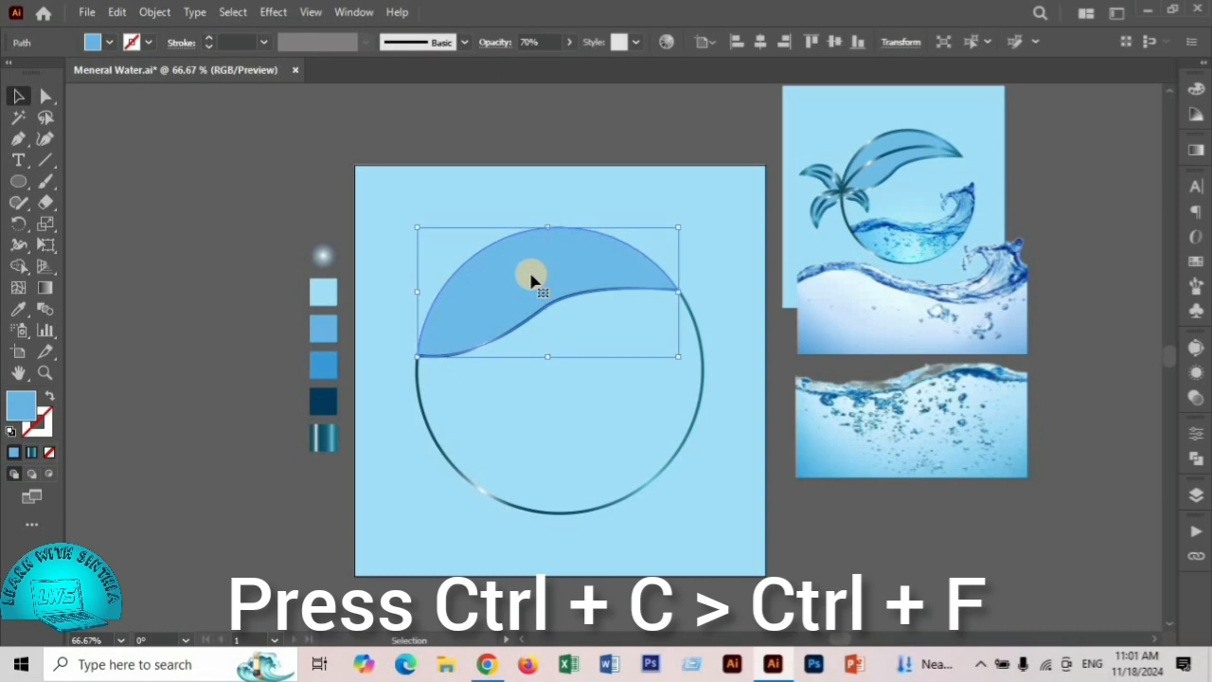
click(17, 315)
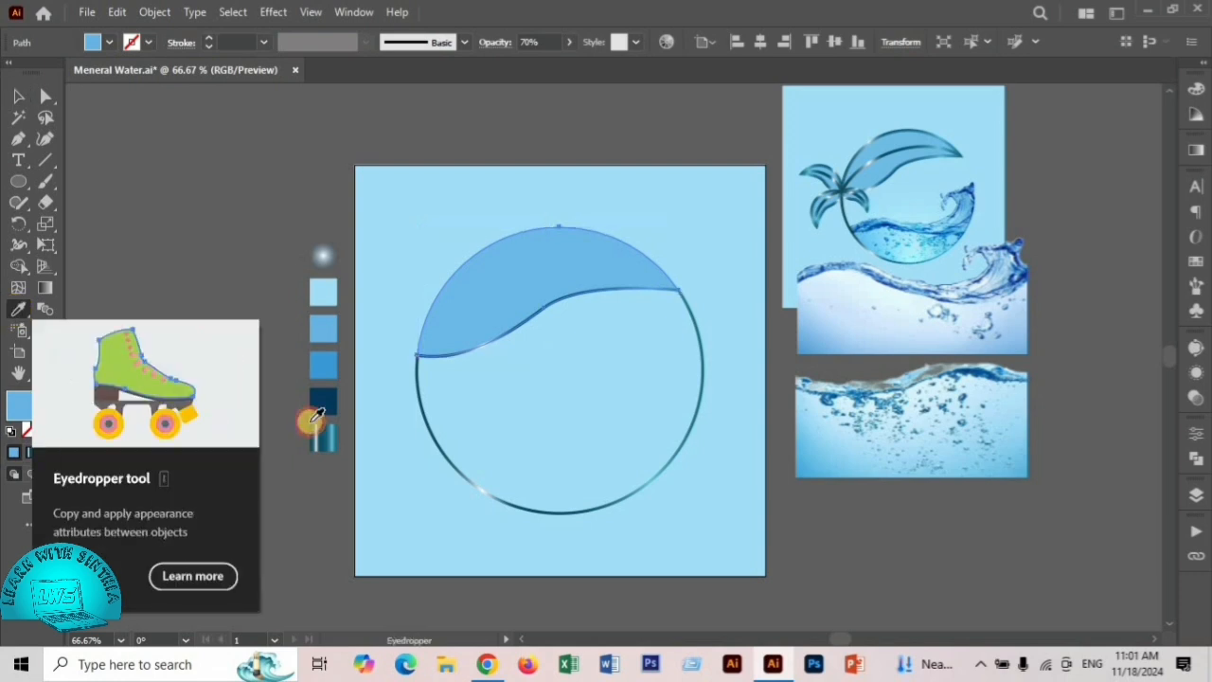
click(323, 435)
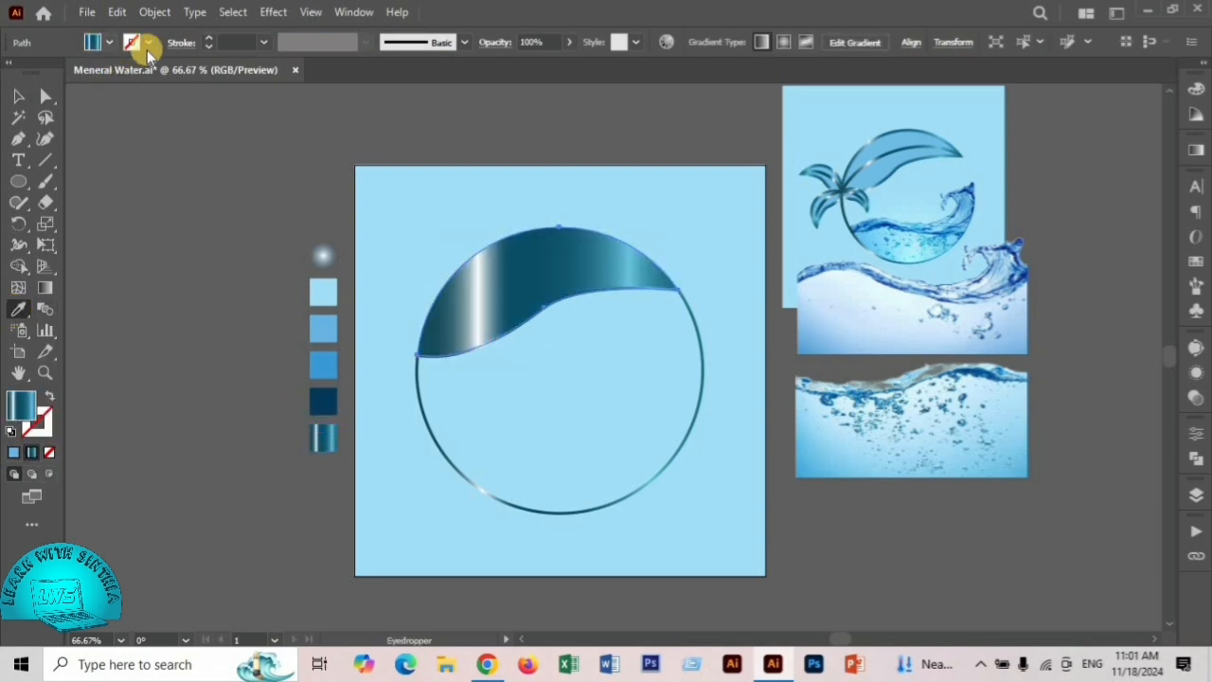
click(50, 399)
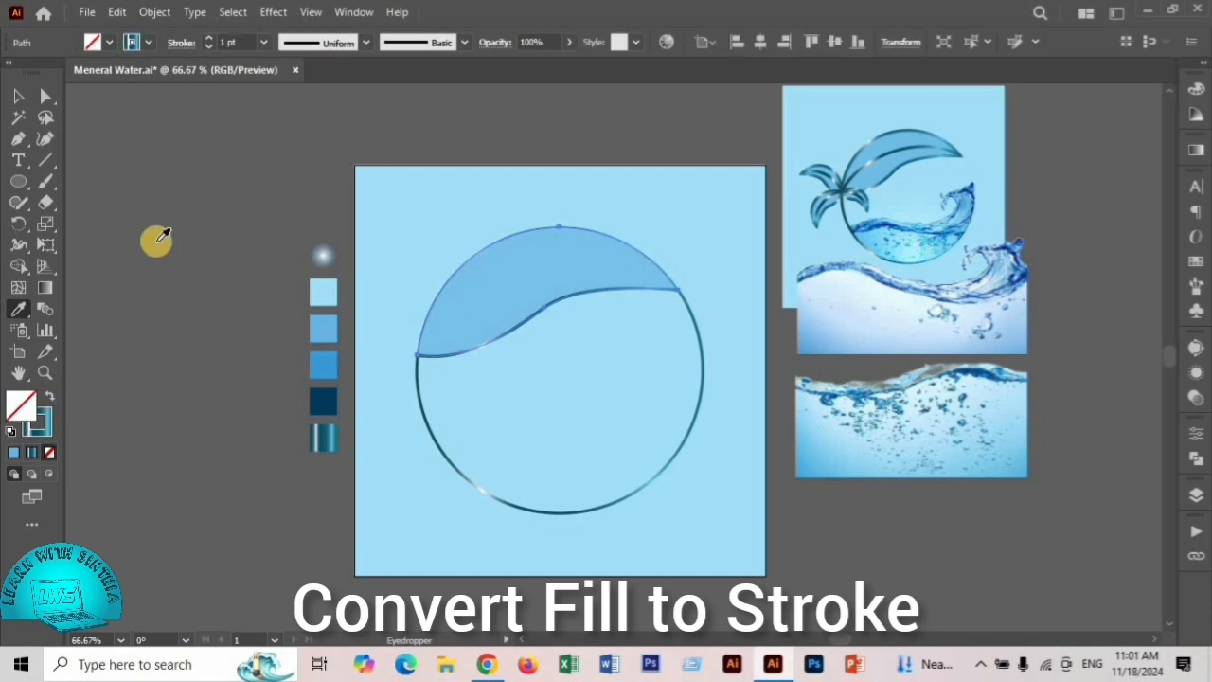
click(209, 38)
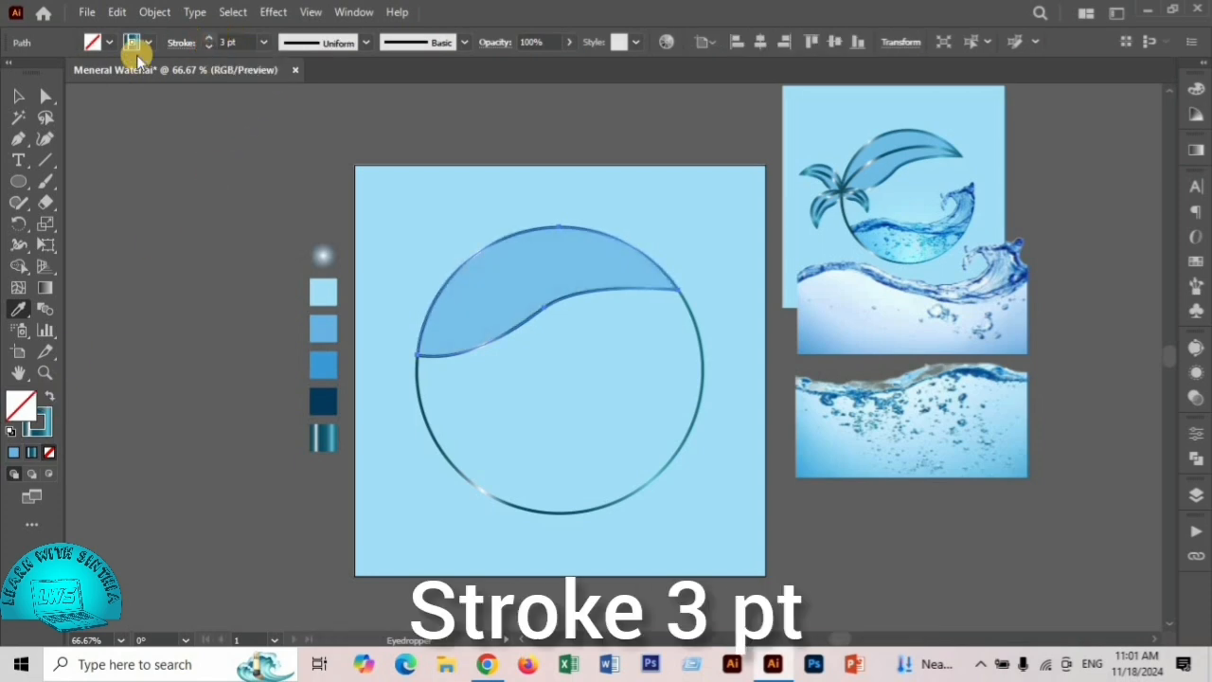
click(19, 96)
click(445, 299)
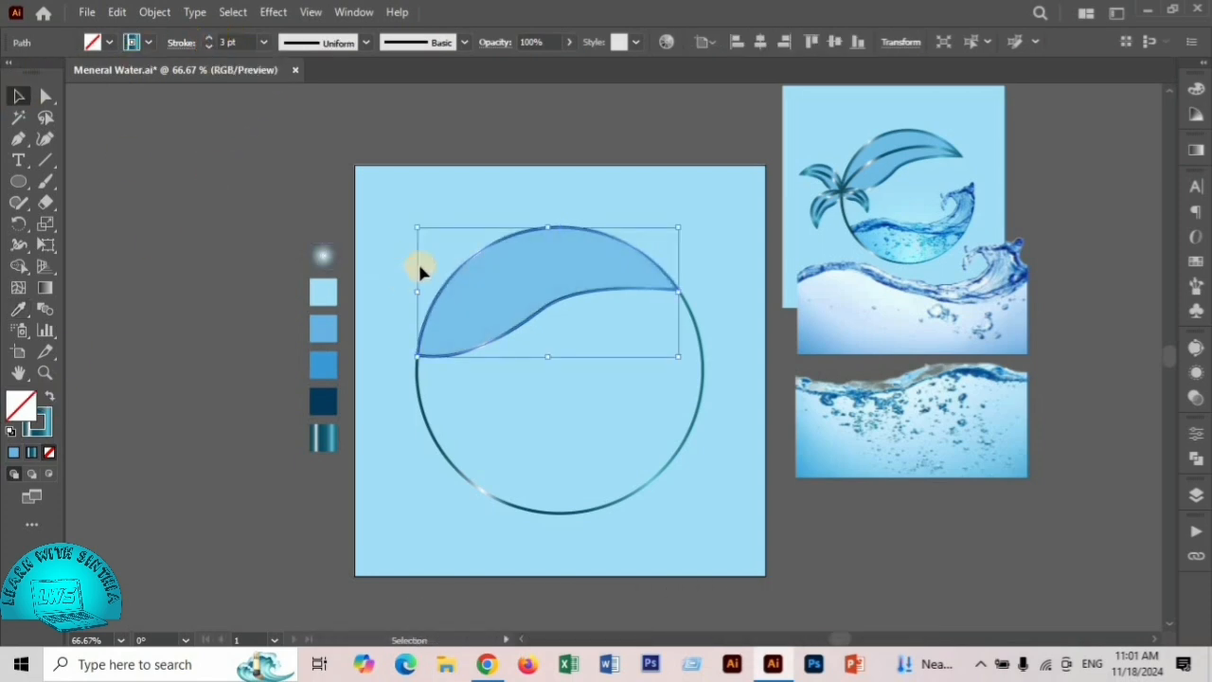
click(394, 199)
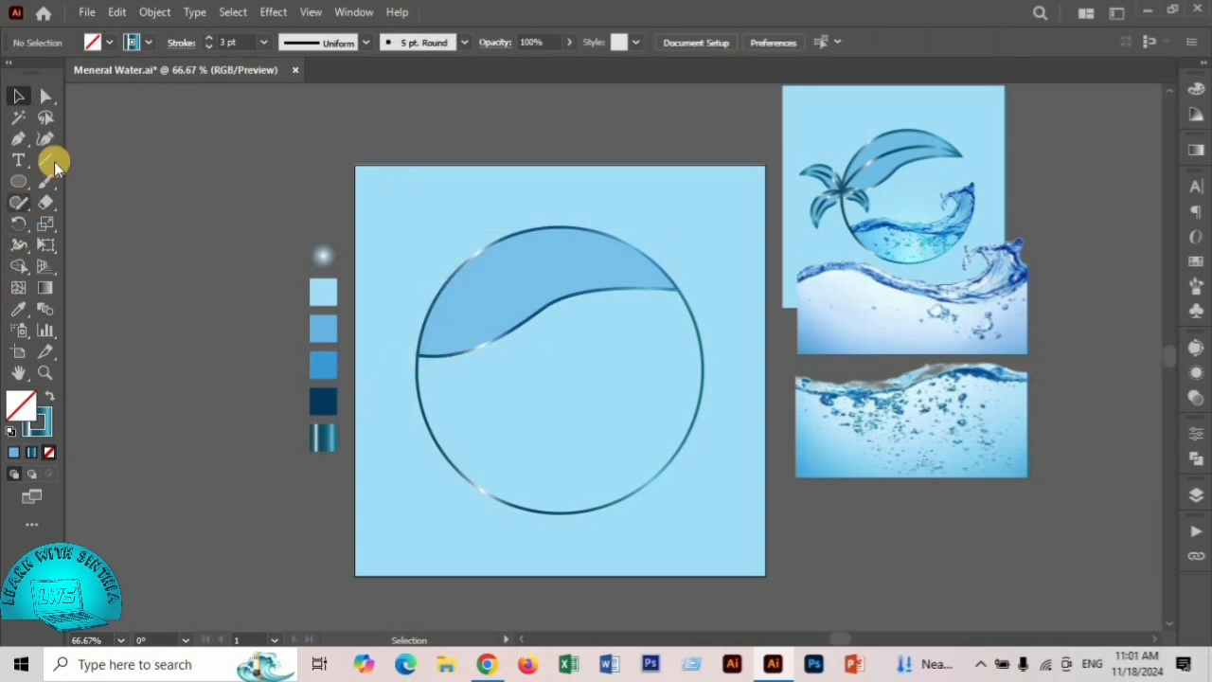
- Draw an arc joining the blue leaf's two tips and bow it upward into a curved central vein
drag(49, 161, 113, 187)
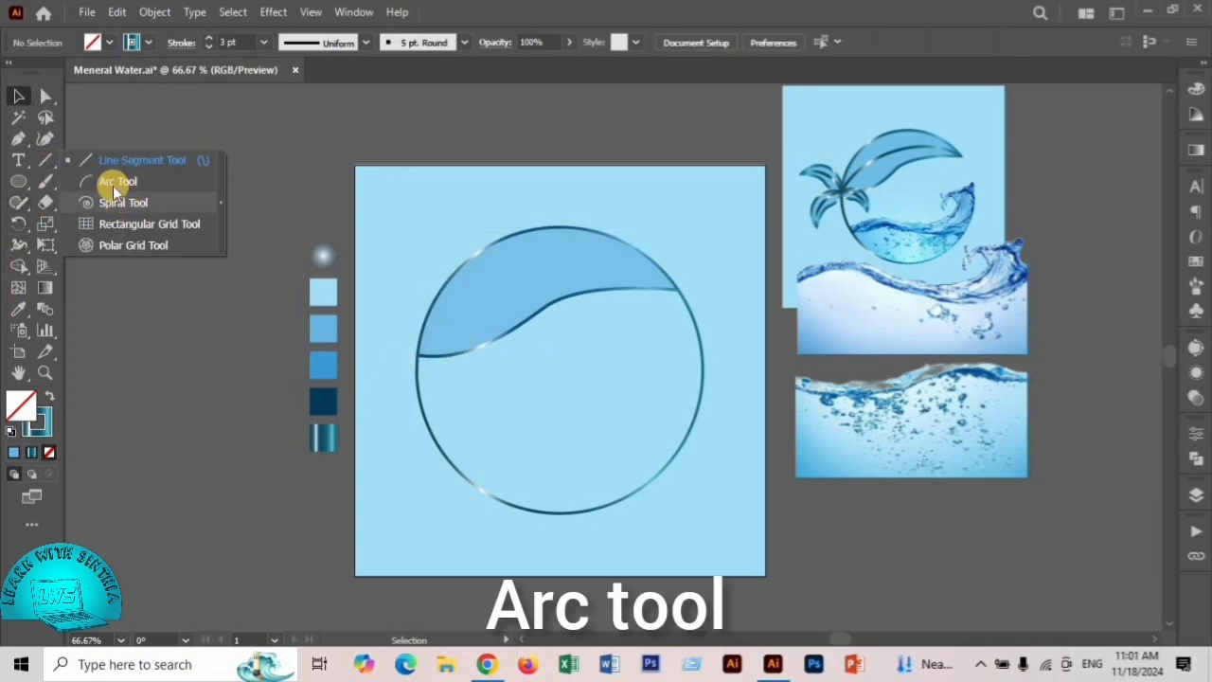
click(115, 182)
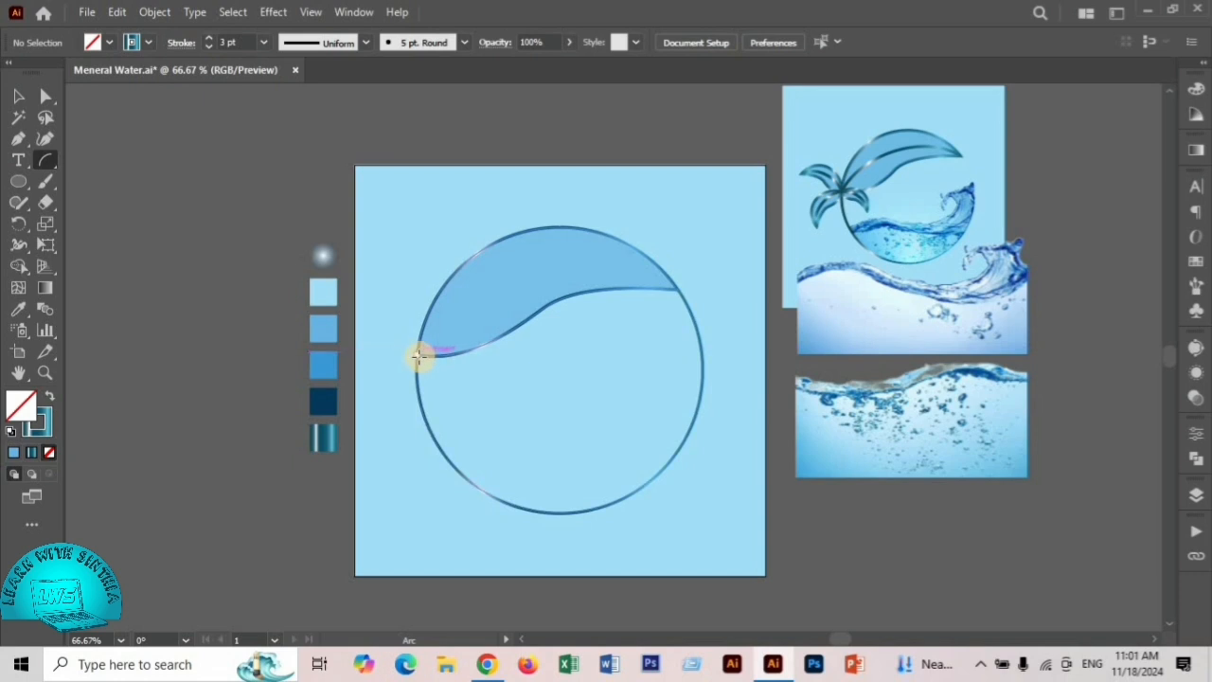
drag(418, 356, 678, 289)
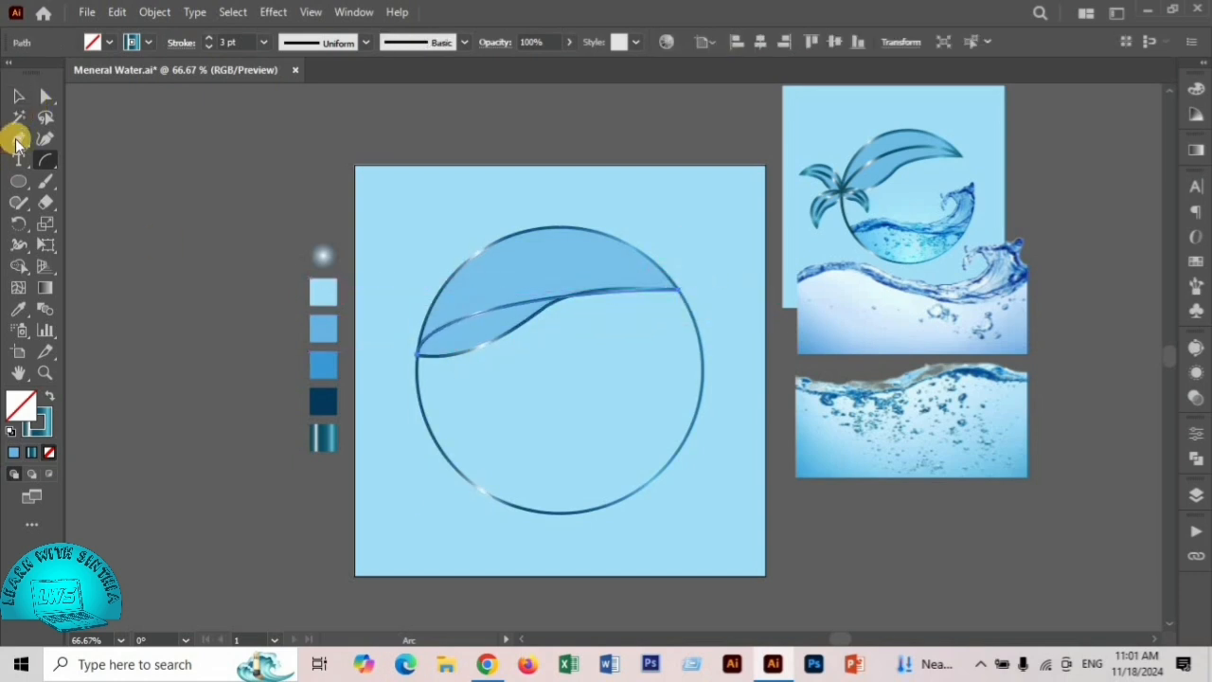
drag(17, 143, 102, 202)
drag(533, 306, 580, 268)
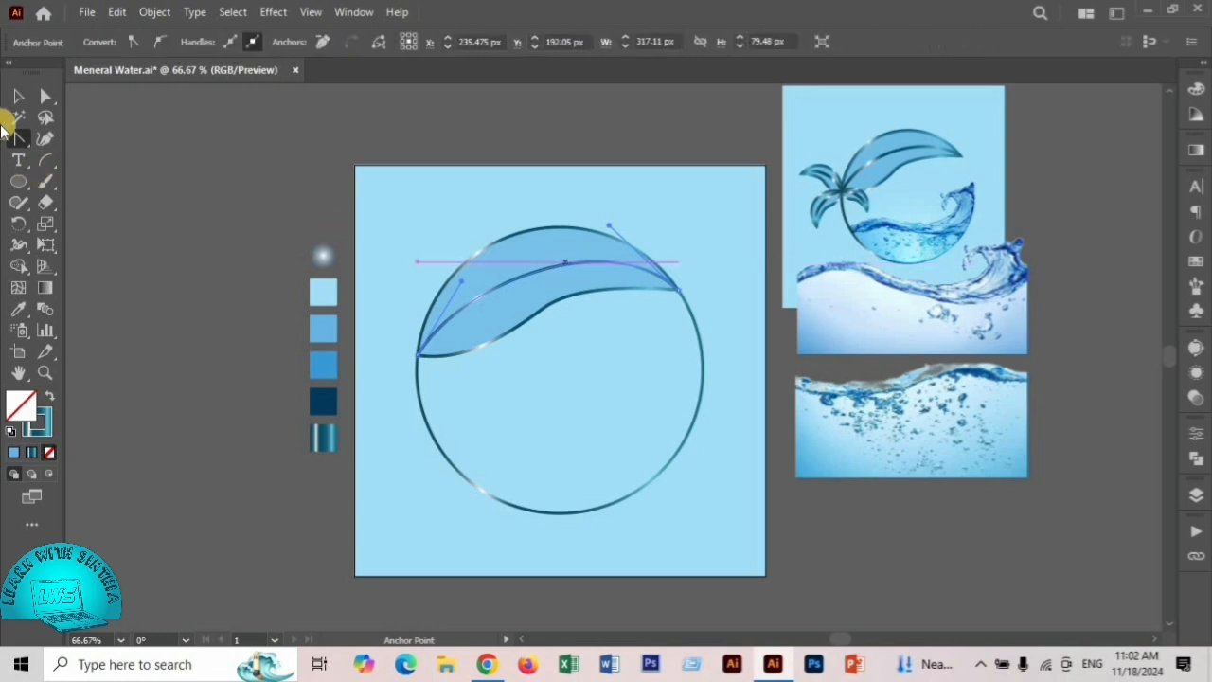
click(16, 94)
click(527, 203)
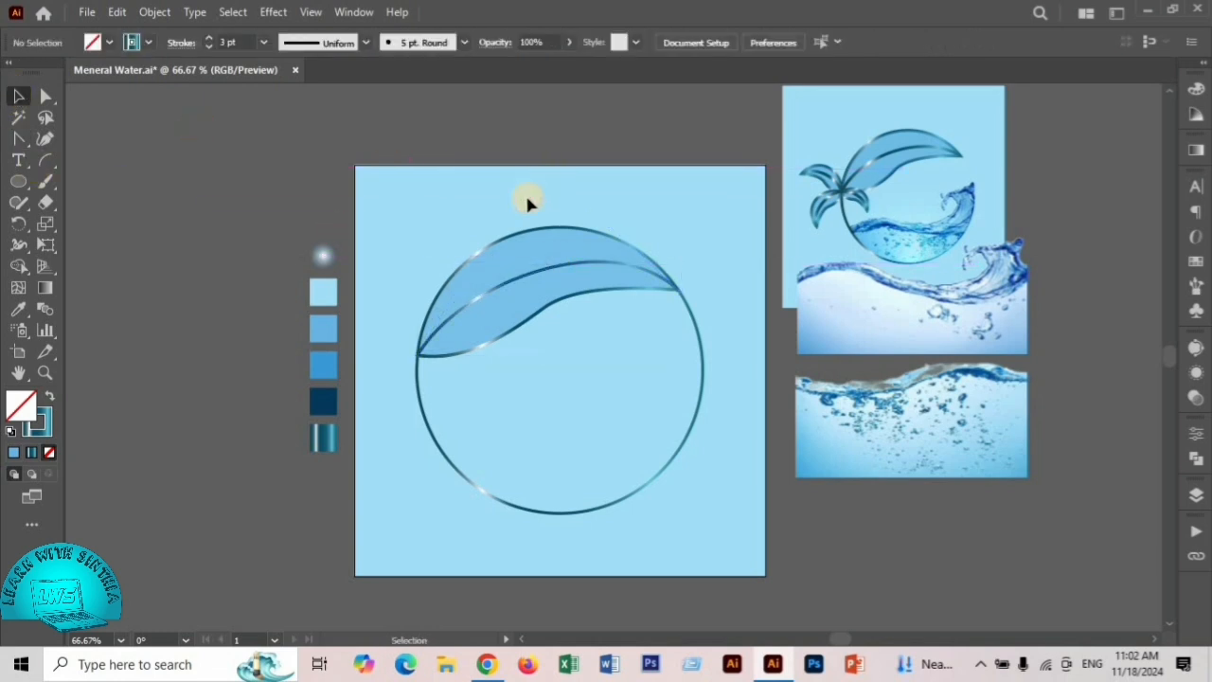
- Group the large blue leaf, its outline and the central vein
drag(532, 282, 541, 305)
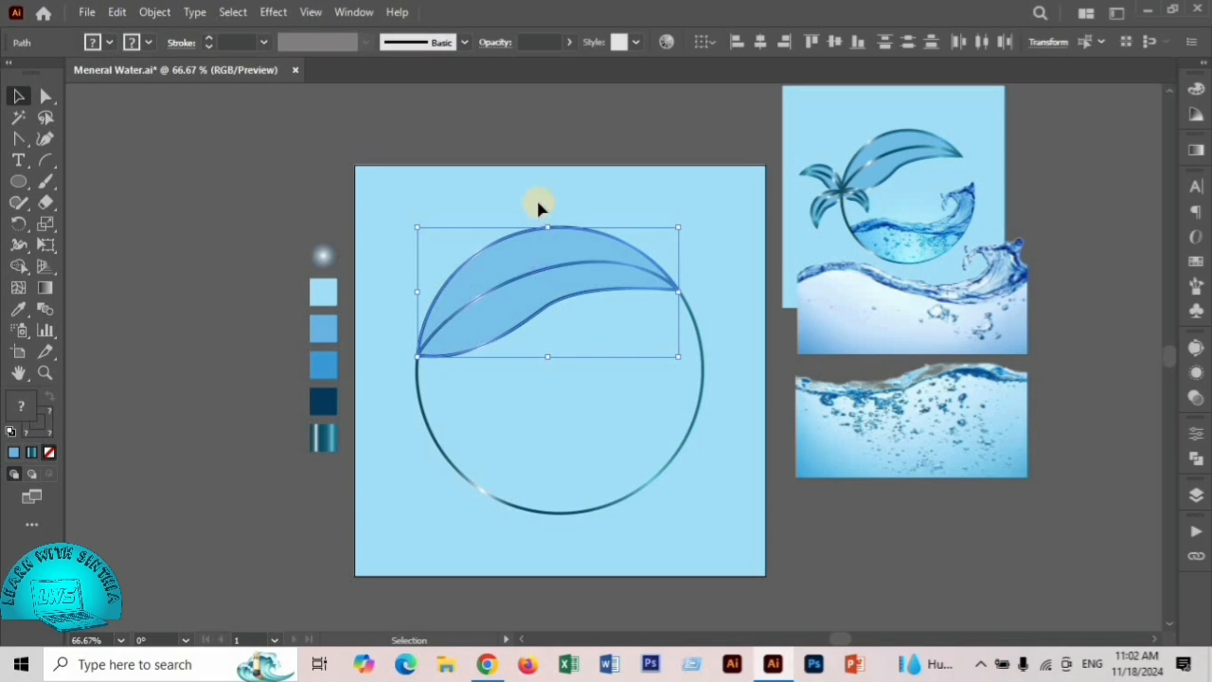
key(a)
key(v)
click(492, 247)
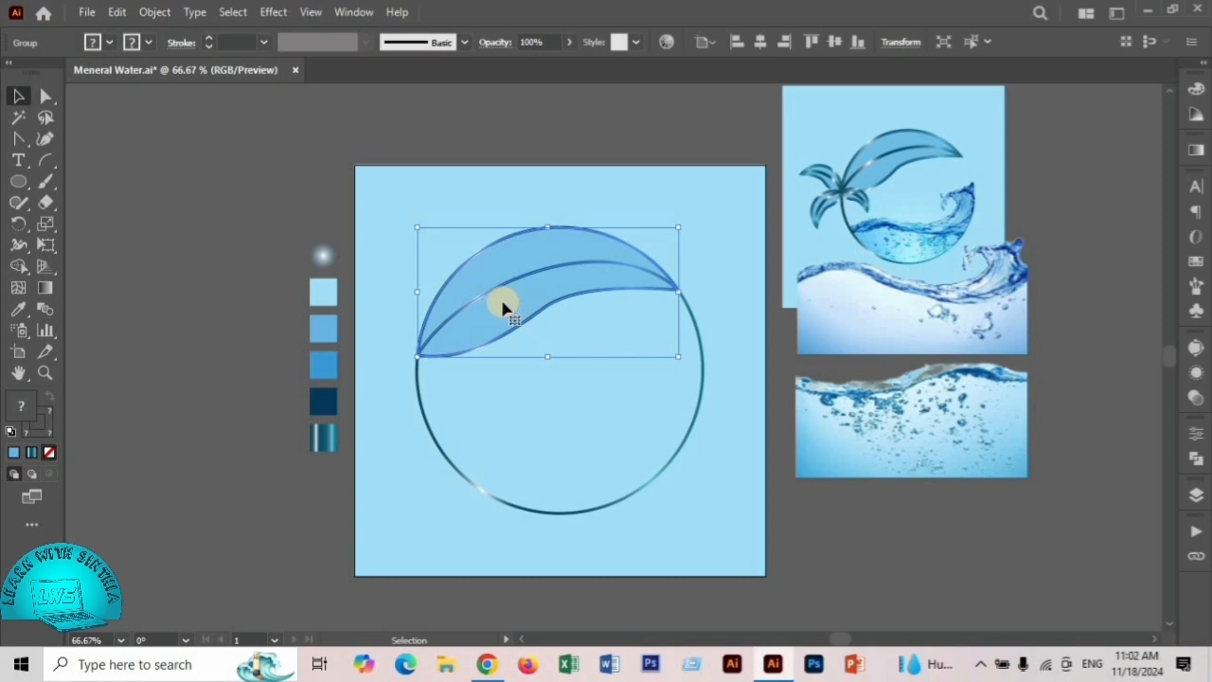
- Duplicate the leaf group up and to the left, and reflect the copy across the vertical axis
drag(503, 303, 442, 216)
right_click(495, 216)
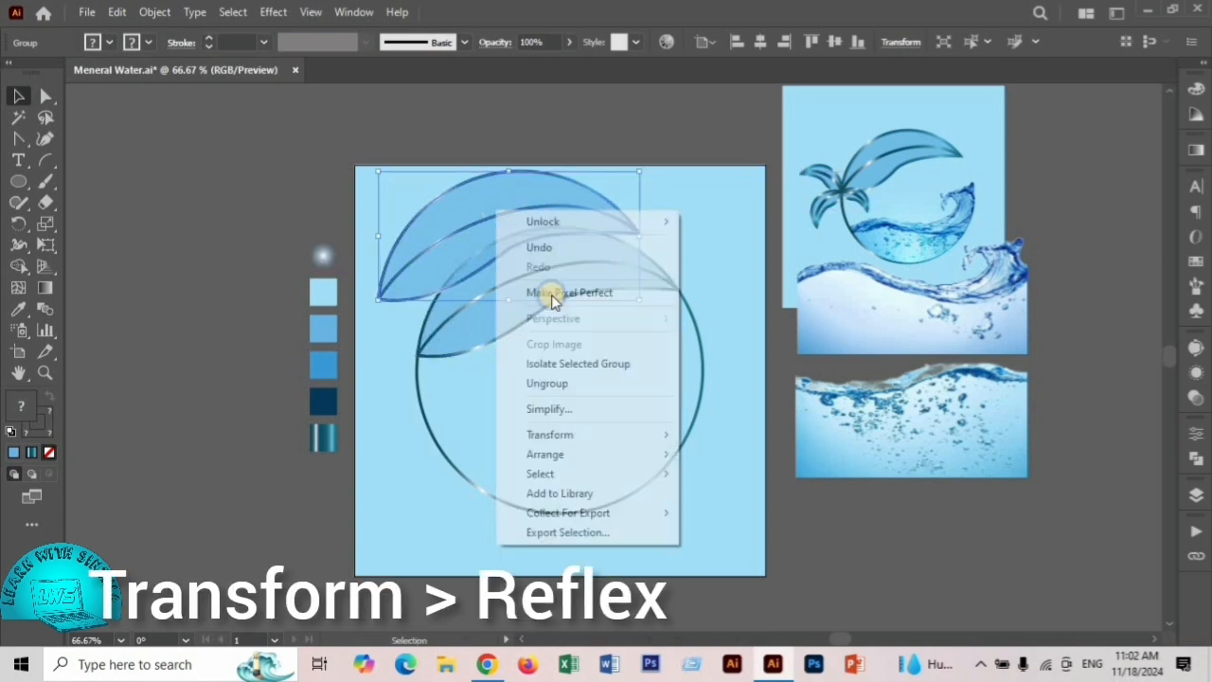
mouse_move(572, 440)
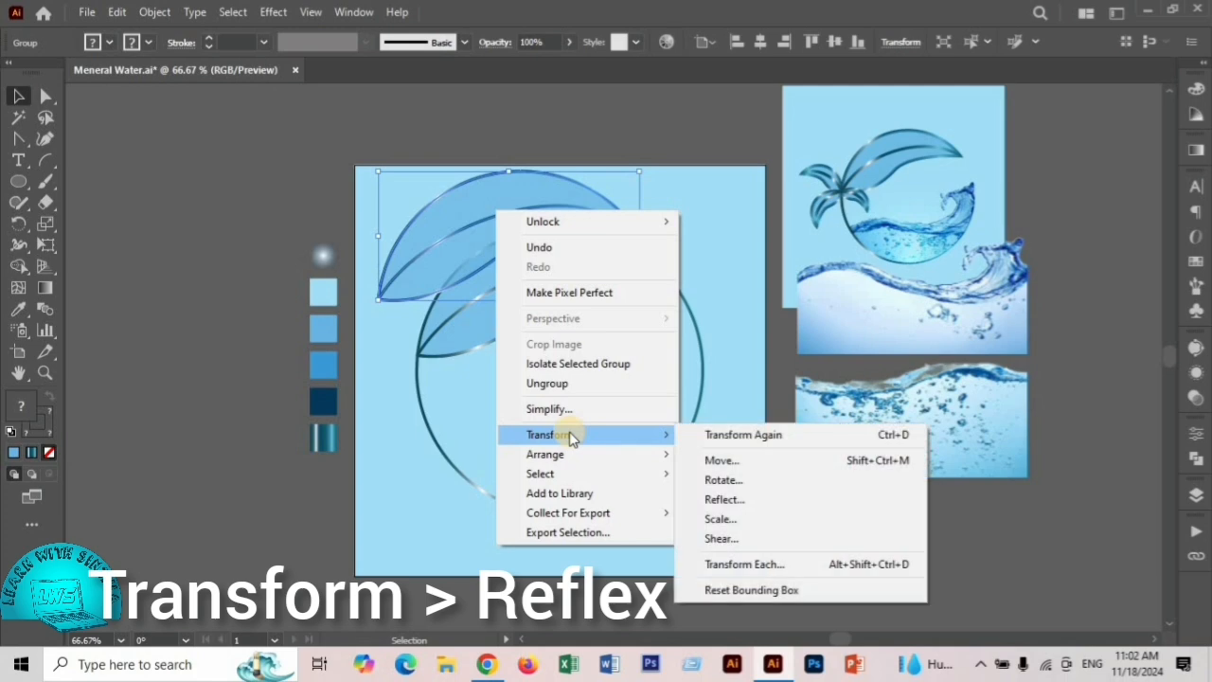
click(731, 500)
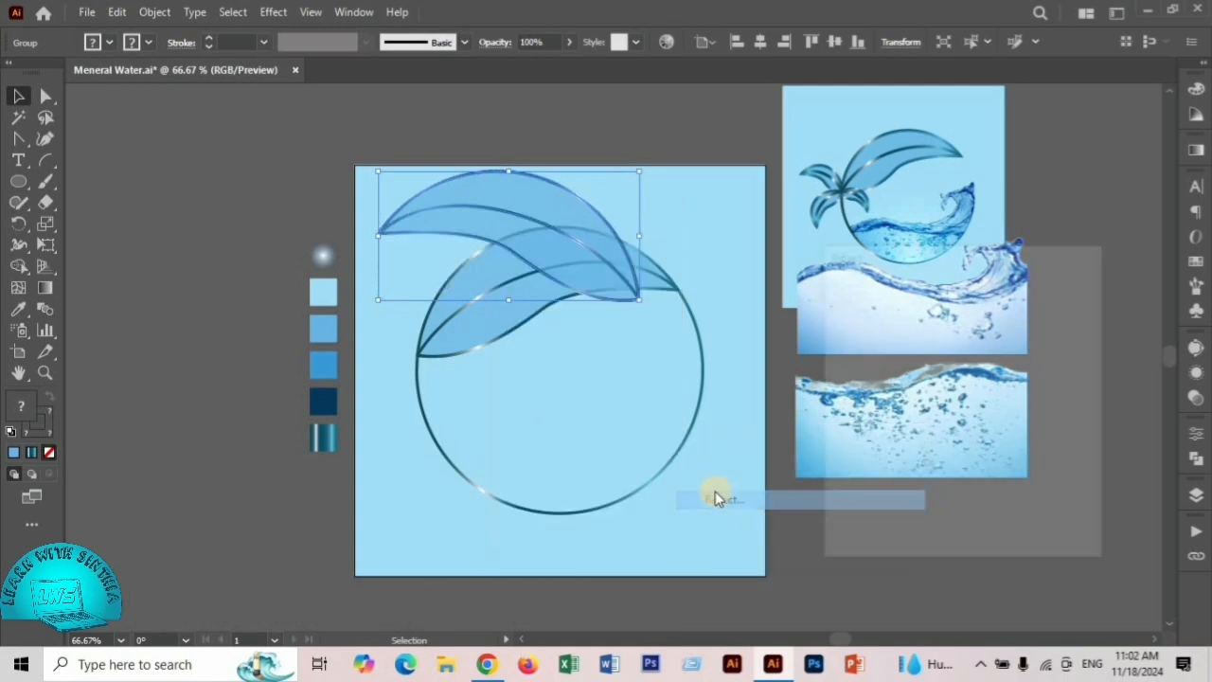
click(967, 526)
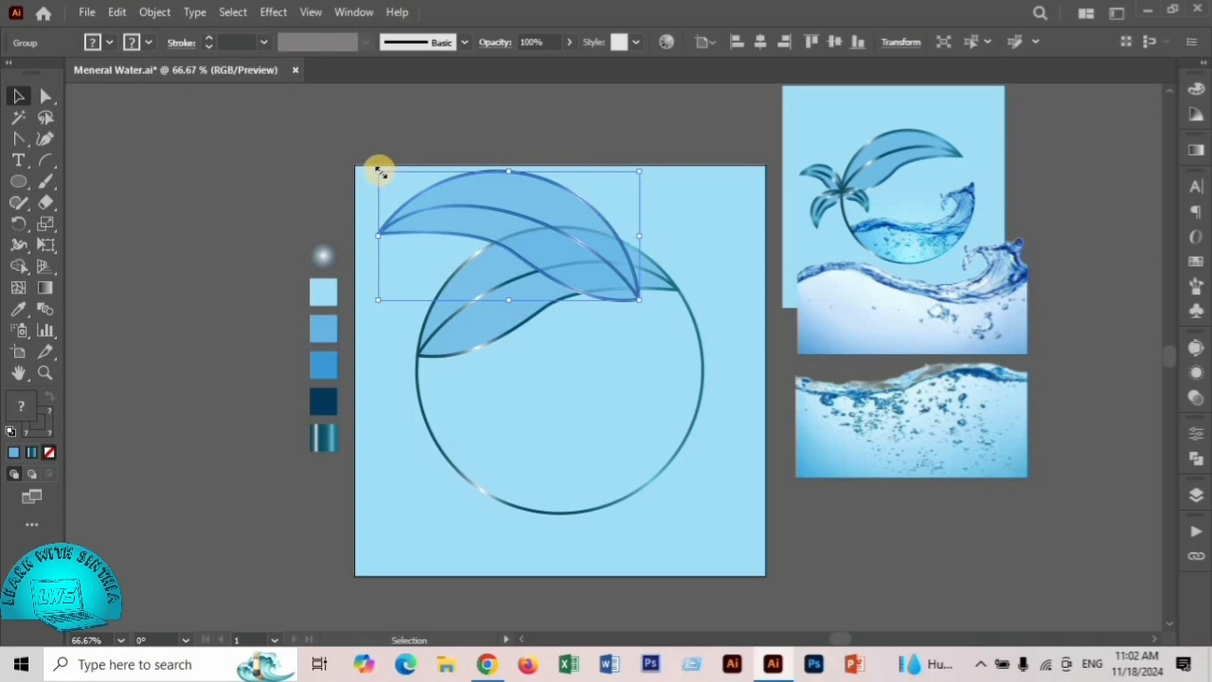
- Shrink the mirrored leaf and rotate it into place with its base at the large leaf's left tip
drag(381, 172, 527, 244)
drag(618, 292, 448, 315)
drag(460, 257, 438, 303)
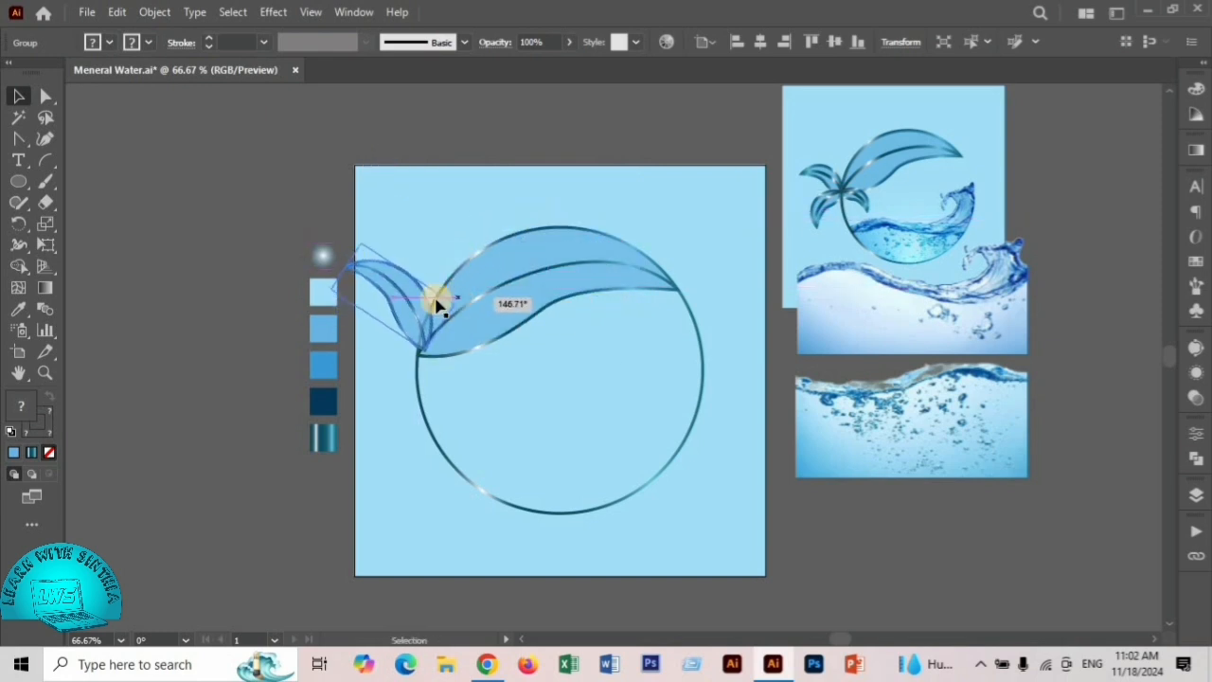
- Shift the whole artwork slightly right and add two more small leaf copies below the first, around the large leaf's left tip
drag(422, 241, 472, 328)
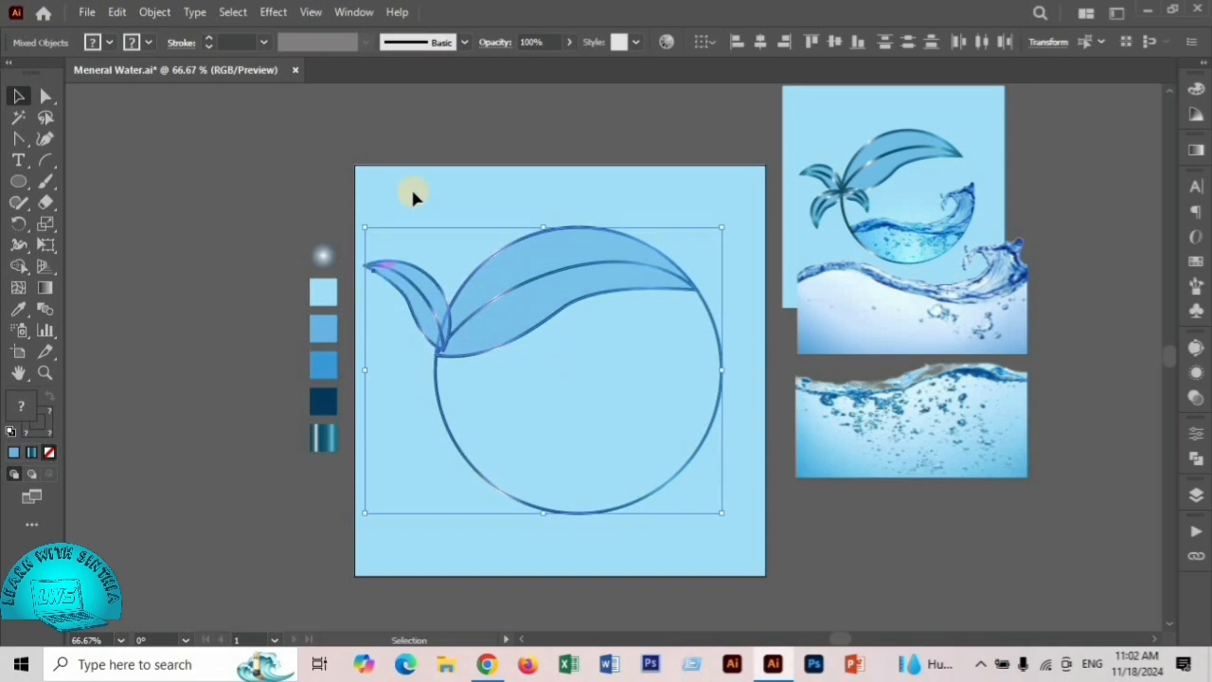
click(362, 254)
drag(378, 241, 465, 370)
click(505, 394)
- Reflect the lower-right small leaf across the vertical axis and rotate it so its base meets the leaf junction
right_click(465, 370)
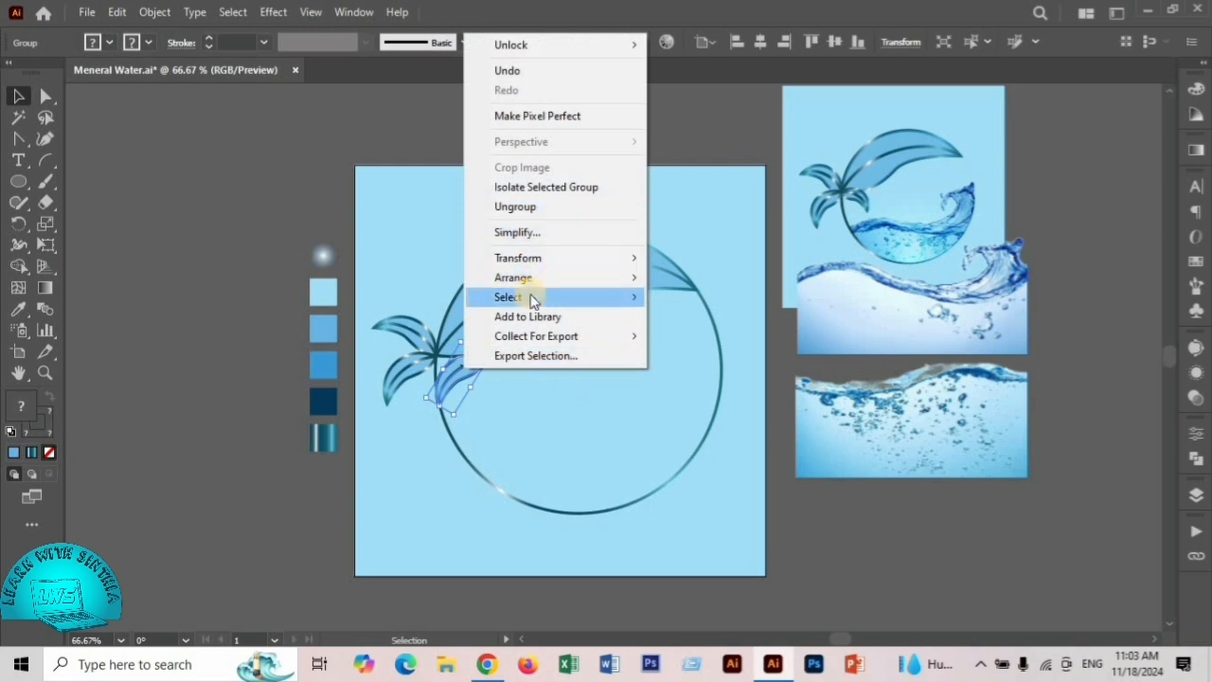
mouse_move(539, 260)
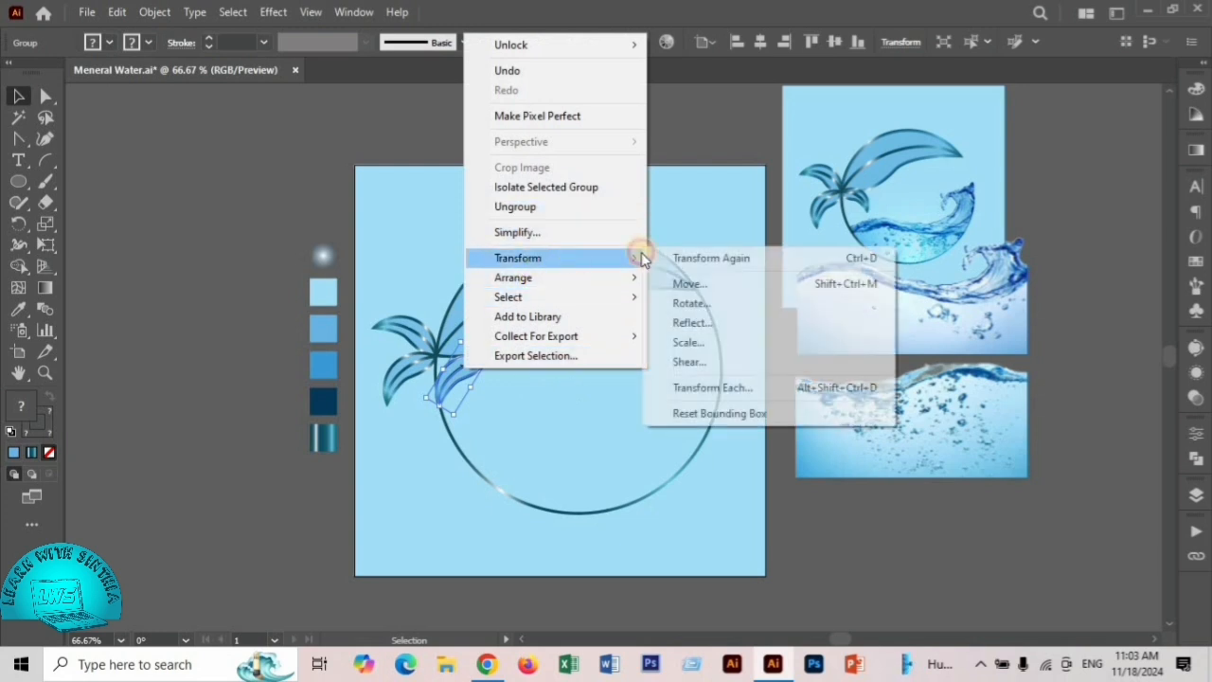
click(696, 325)
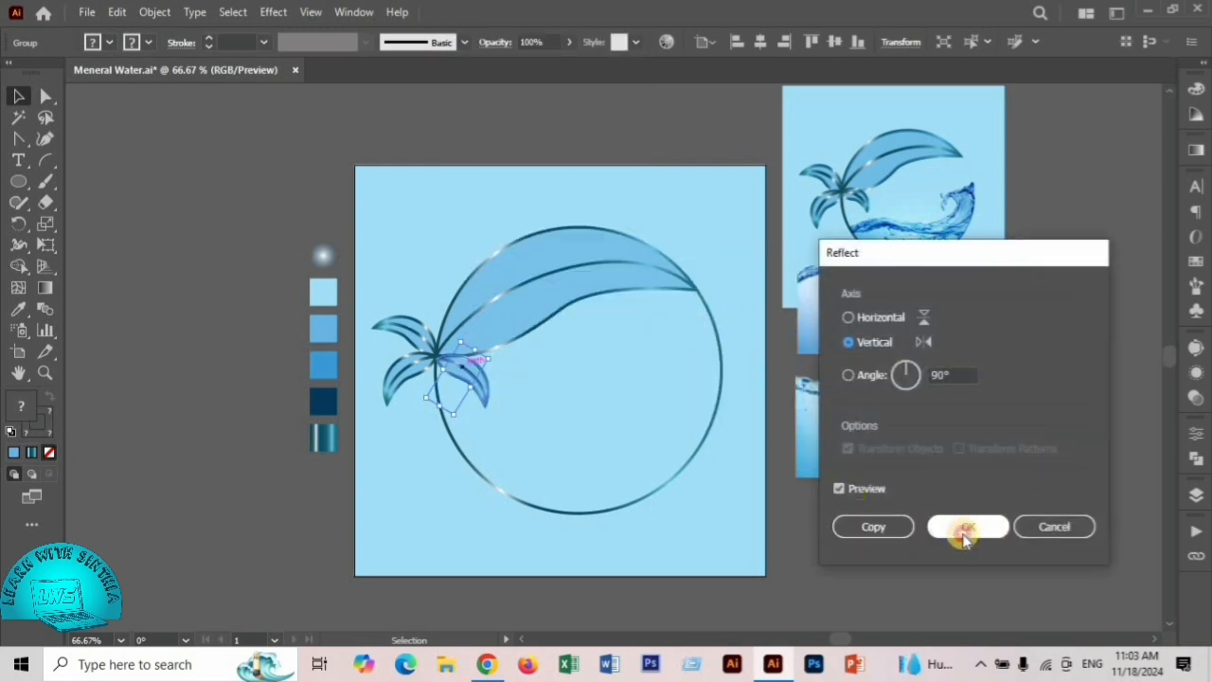
click(956, 528)
click(489, 385)
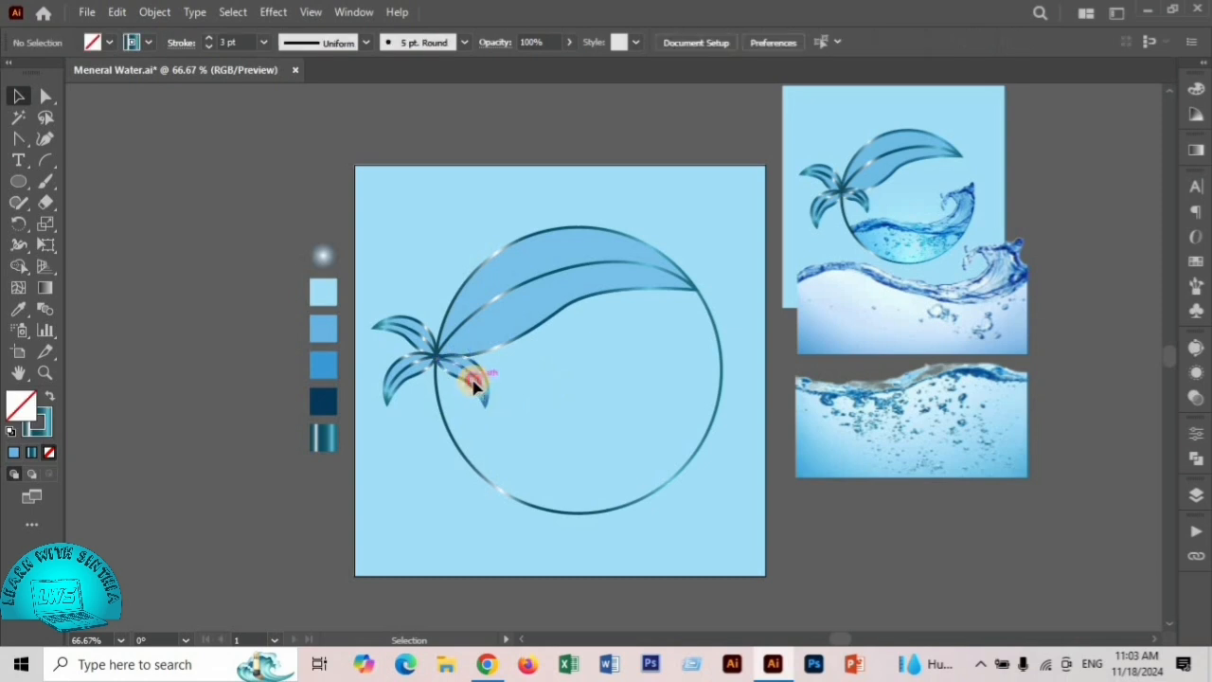
click(475, 379)
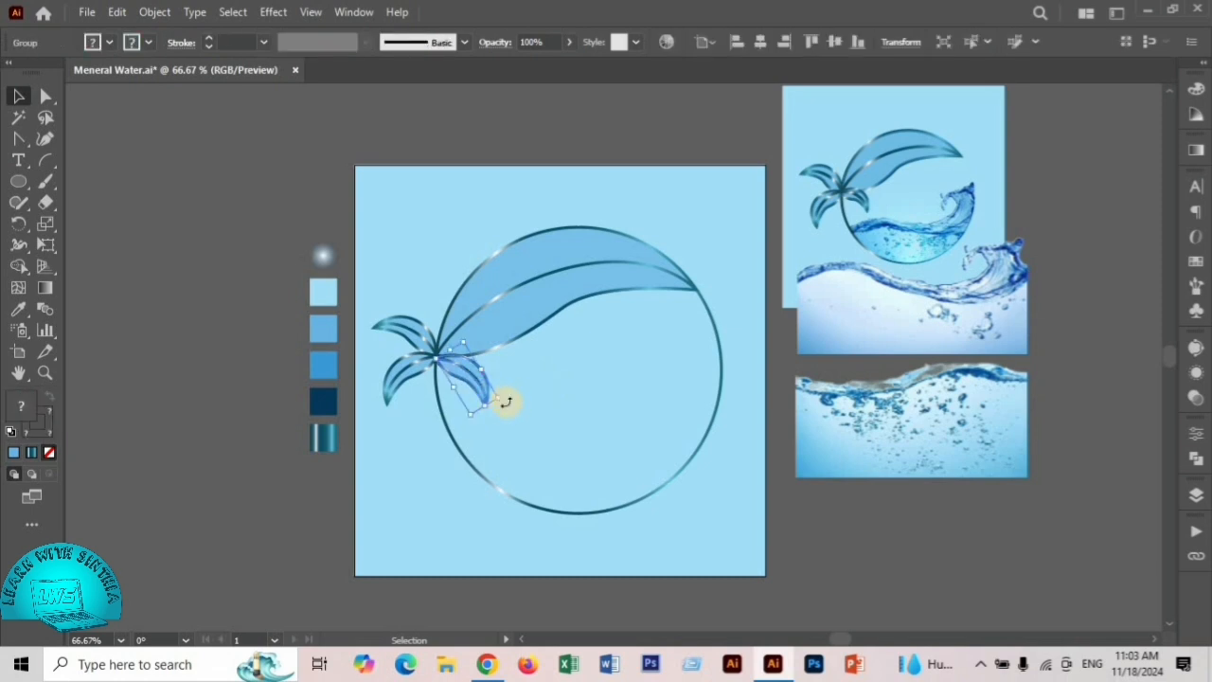
drag(505, 401, 439, 355)
click(233, 163)
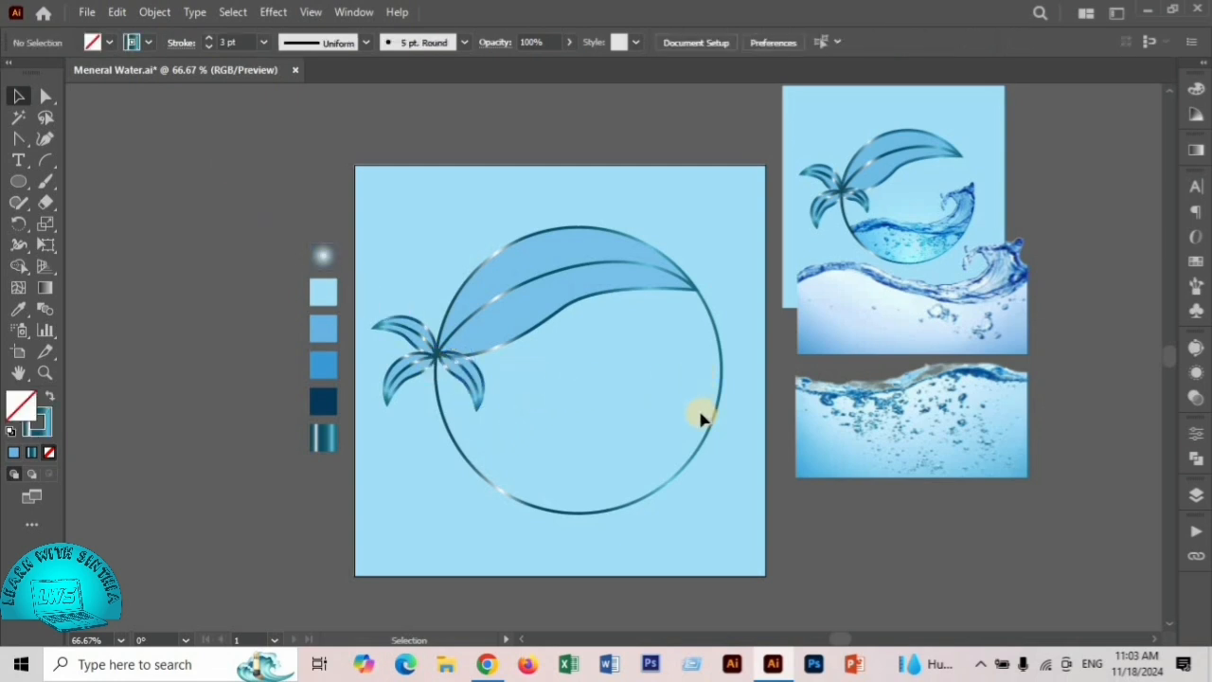
- Place a spare copy of the lower circle outline to the right of the artboard
click(697, 454)
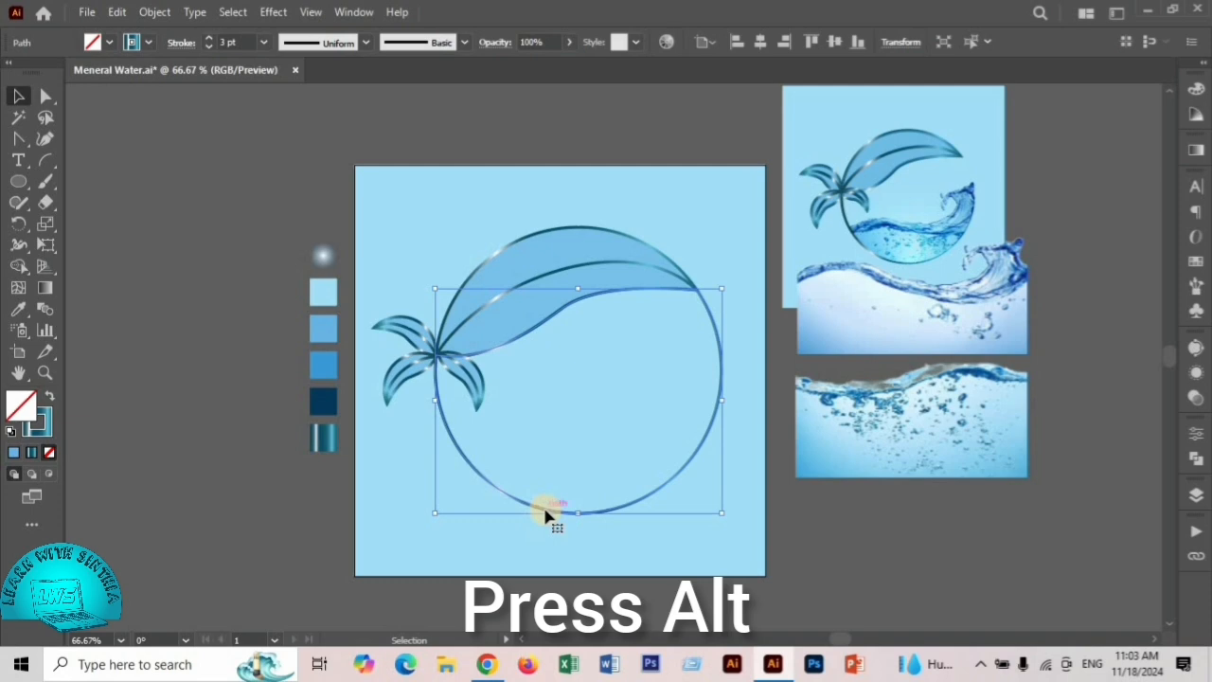
drag(544, 512, 931, 511)
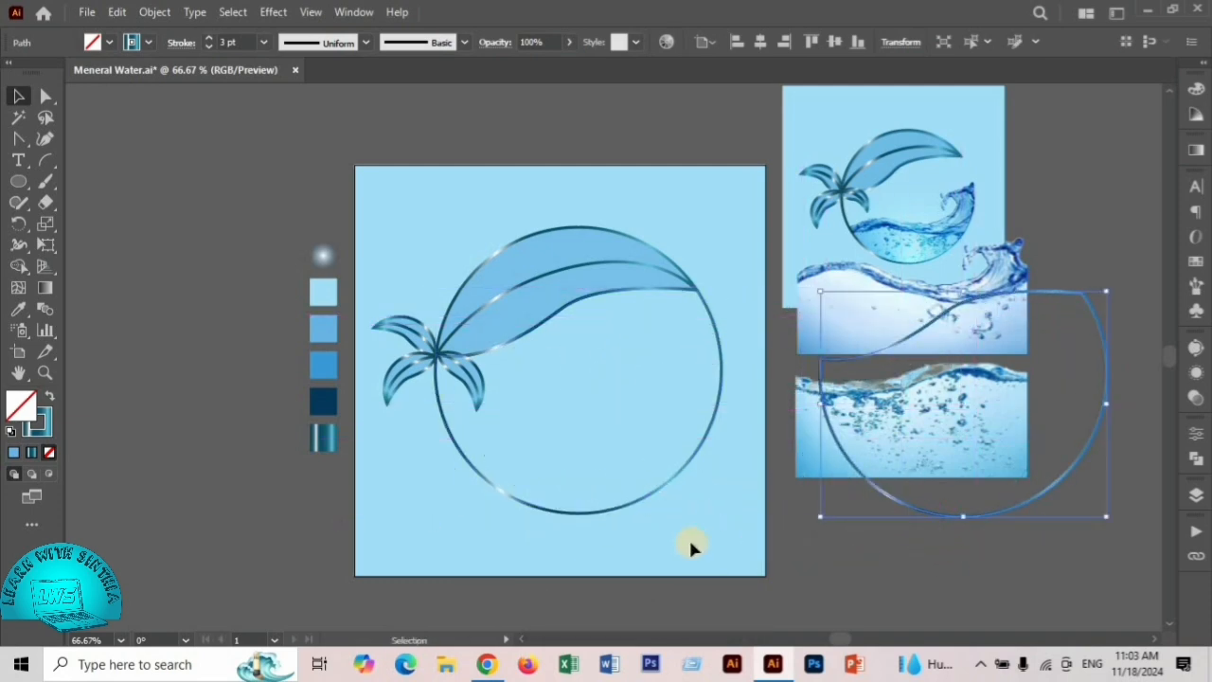
- Move the bubbly water image over the lower circle, enlarge it to cover the circle's width and tilt it slightly counterclockwise
drag(969, 427, 611, 438)
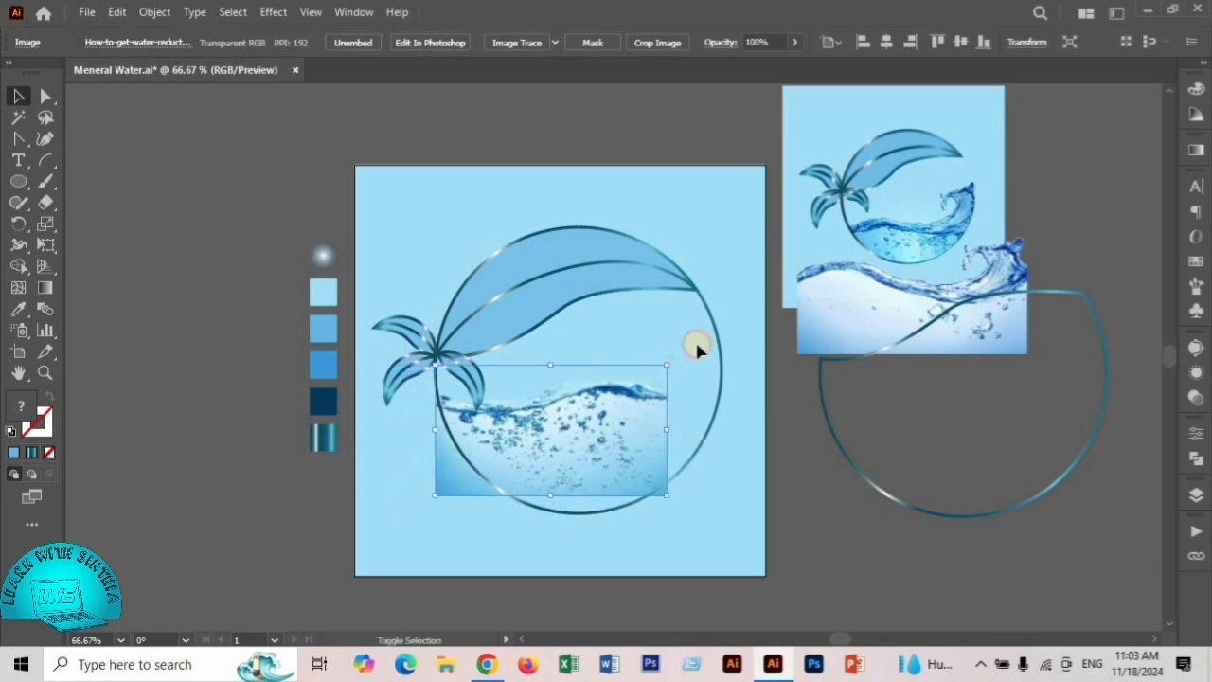
drag(672, 363, 722, 336)
drag(639, 425, 637, 464)
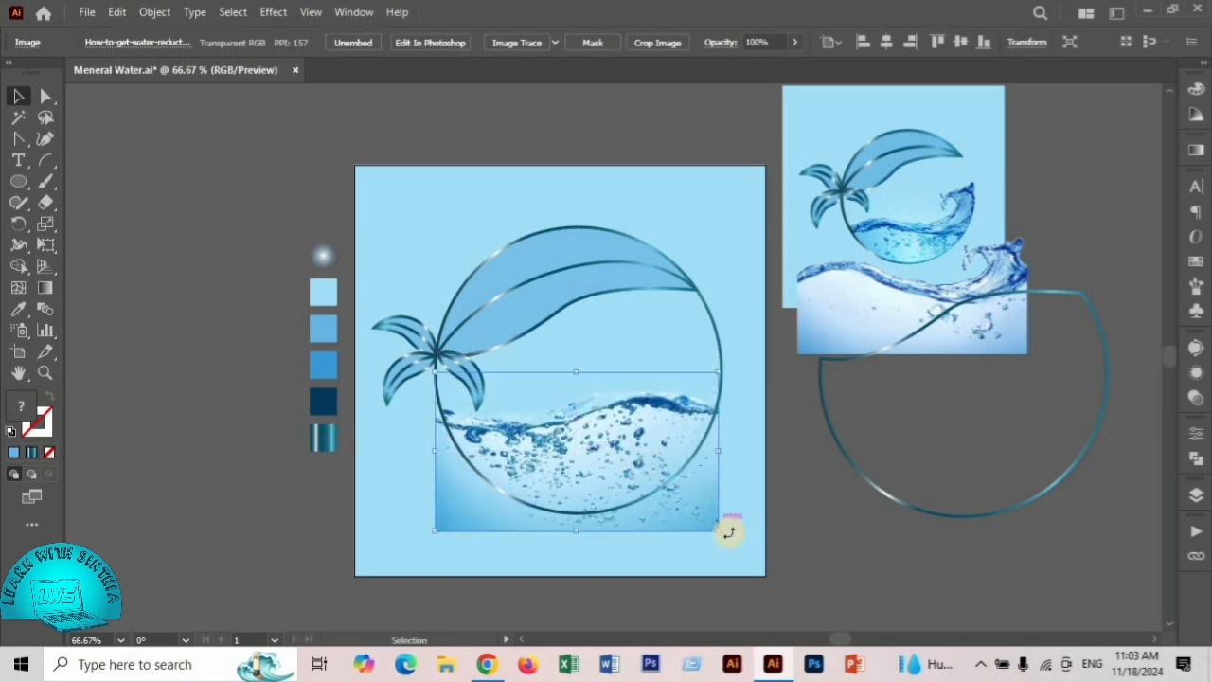
drag(727, 532, 737, 516)
drag(595, 431, 604, 426)
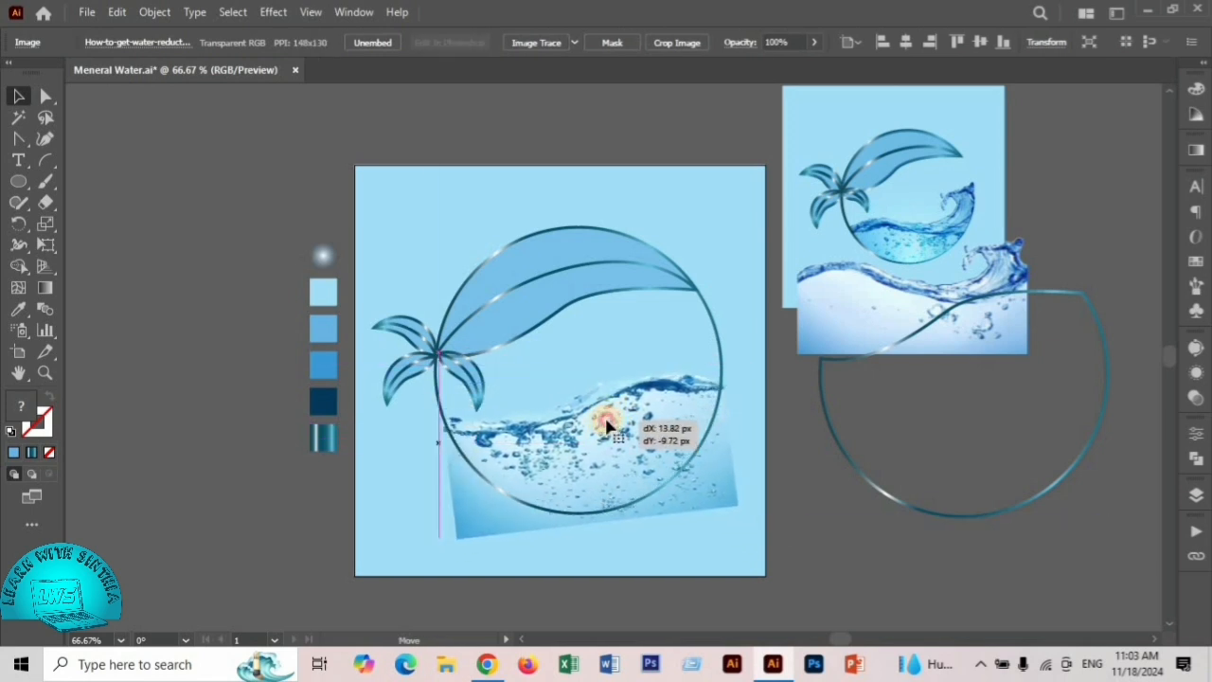
drag(736, 505, 741, 515)
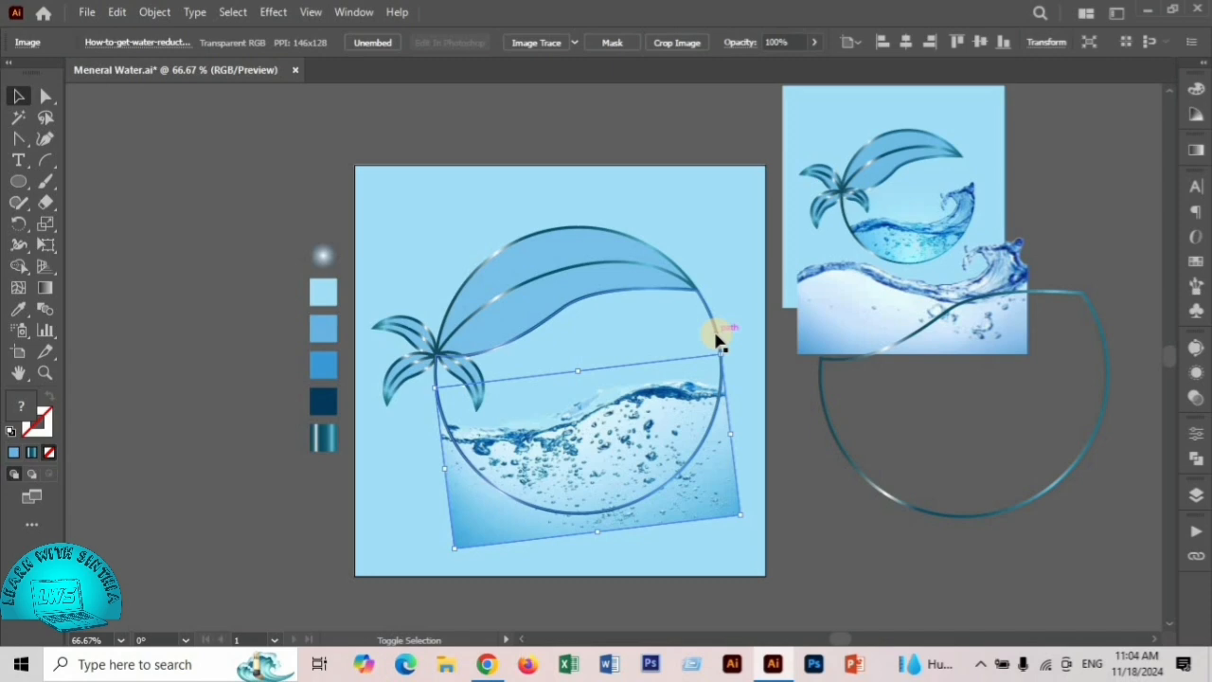
- Clip the water image to the lower circle outline with a clipping mask and place a copy of the spare outline over it
shift+click(714, 328)
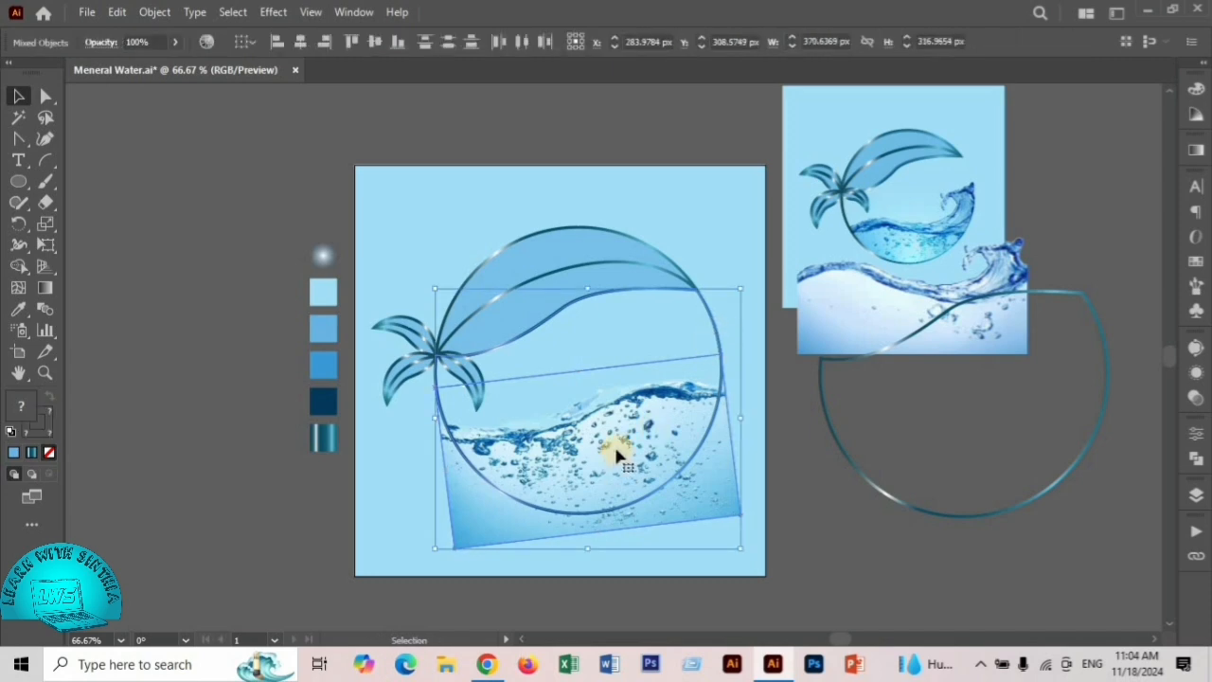
right_click(614, 445)
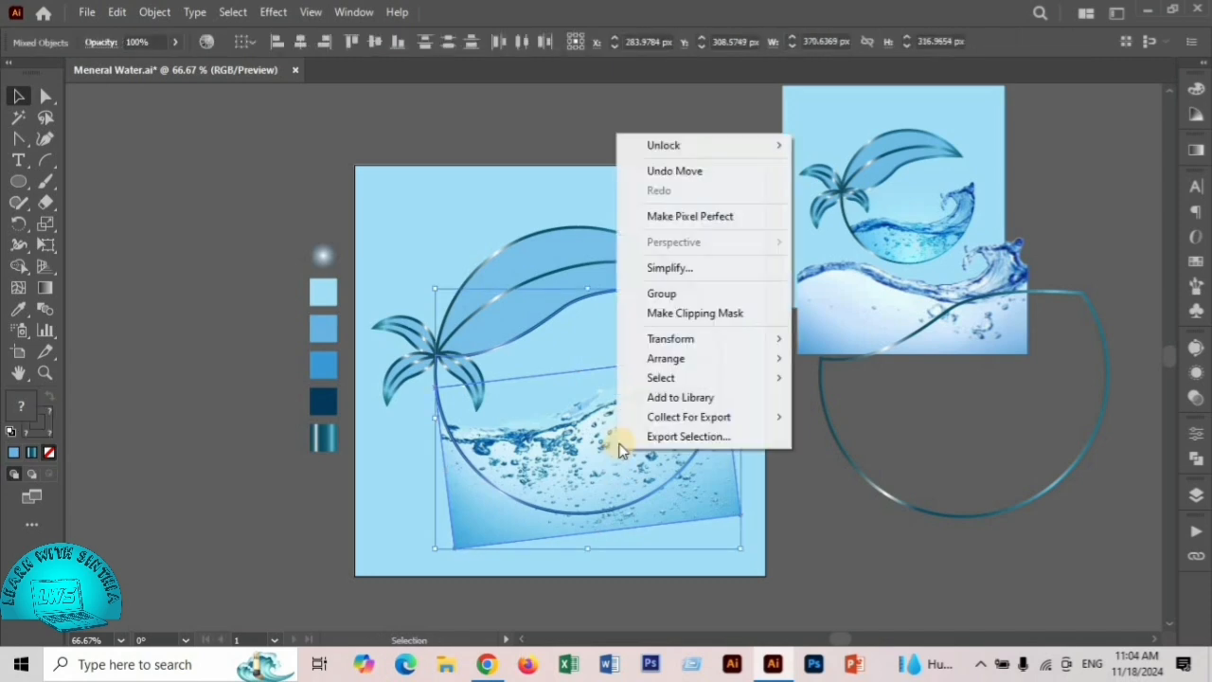
click(677, 318)
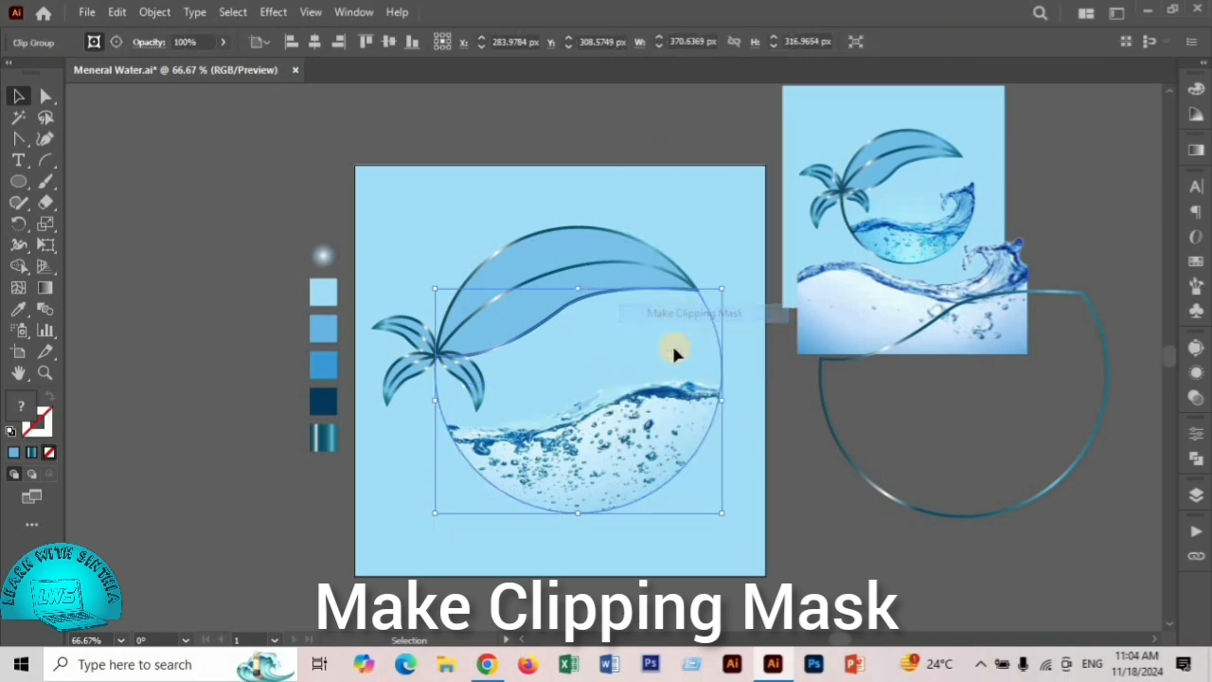
click(845, 533)
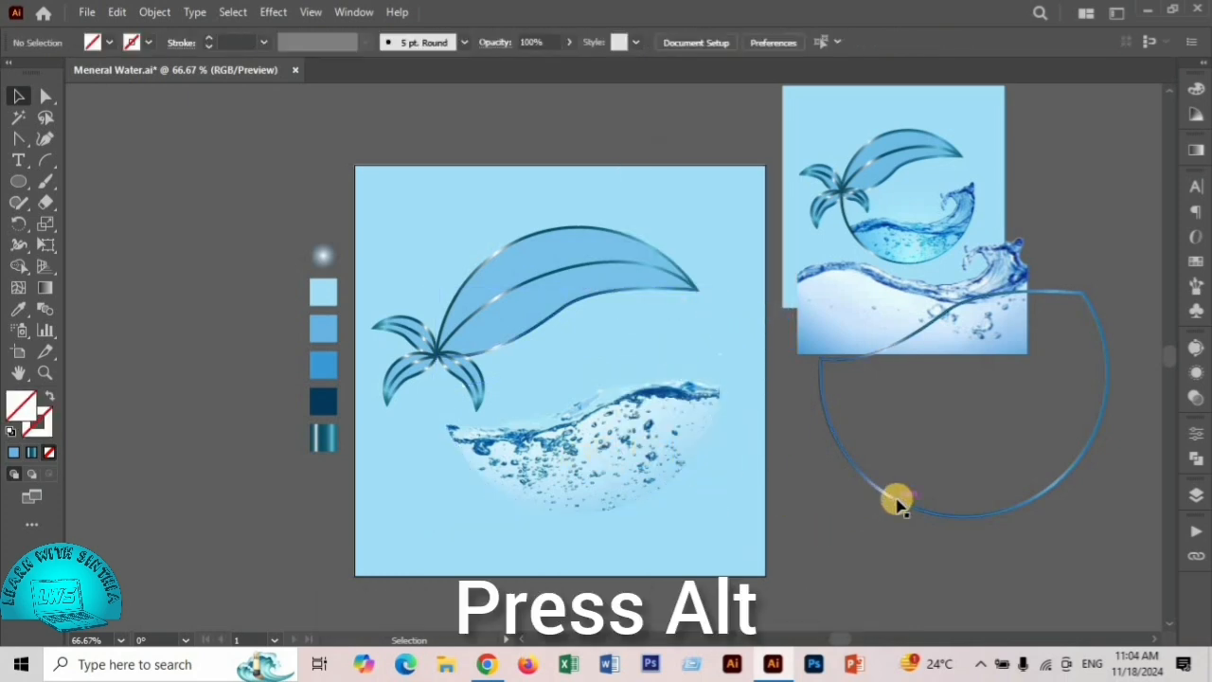
drag(897, 502, 513, 501)
- Enlarge the splashing wave image and position it across the artboard's right edge, overlapping the spare outline
click(855, 306)
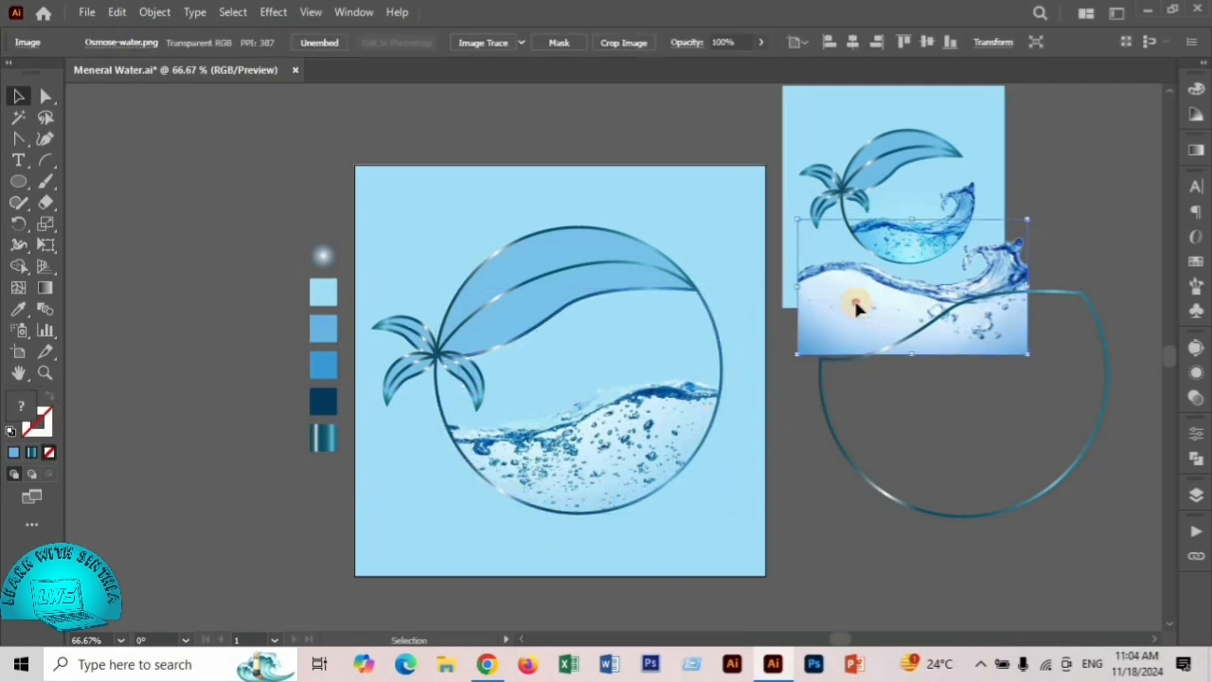
drag(855, 306, 574, 539)
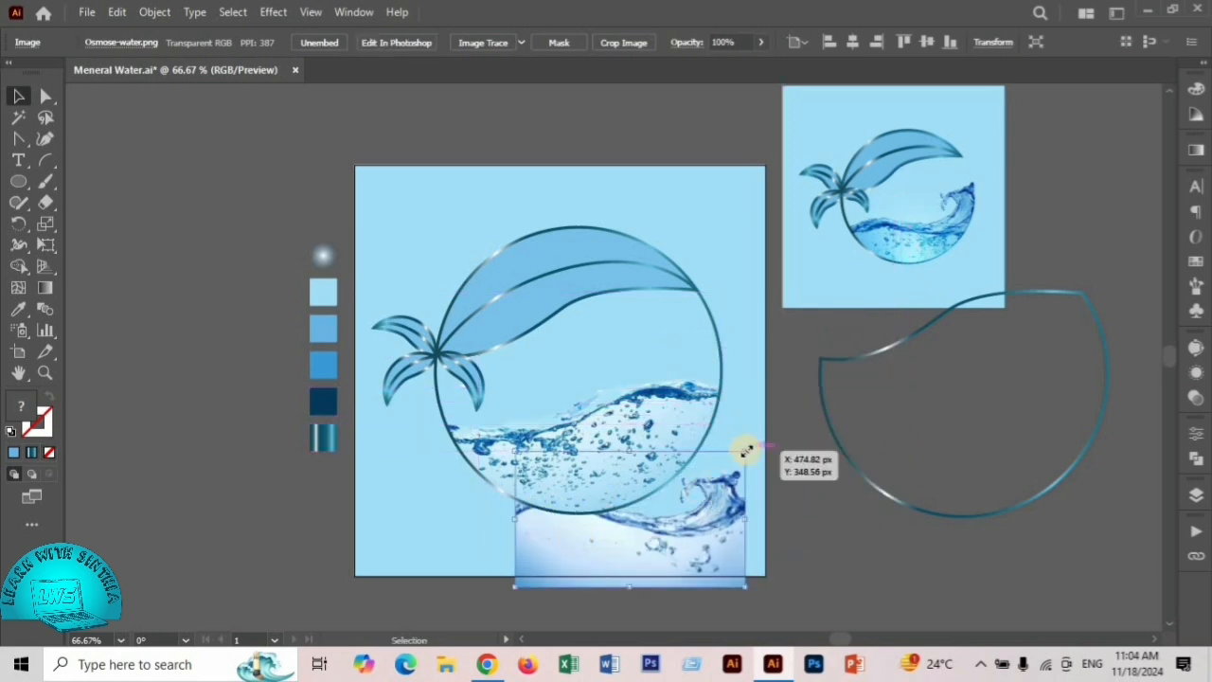
drag(747, 450, 818, 446)
drag(745, 541, 928, 433)
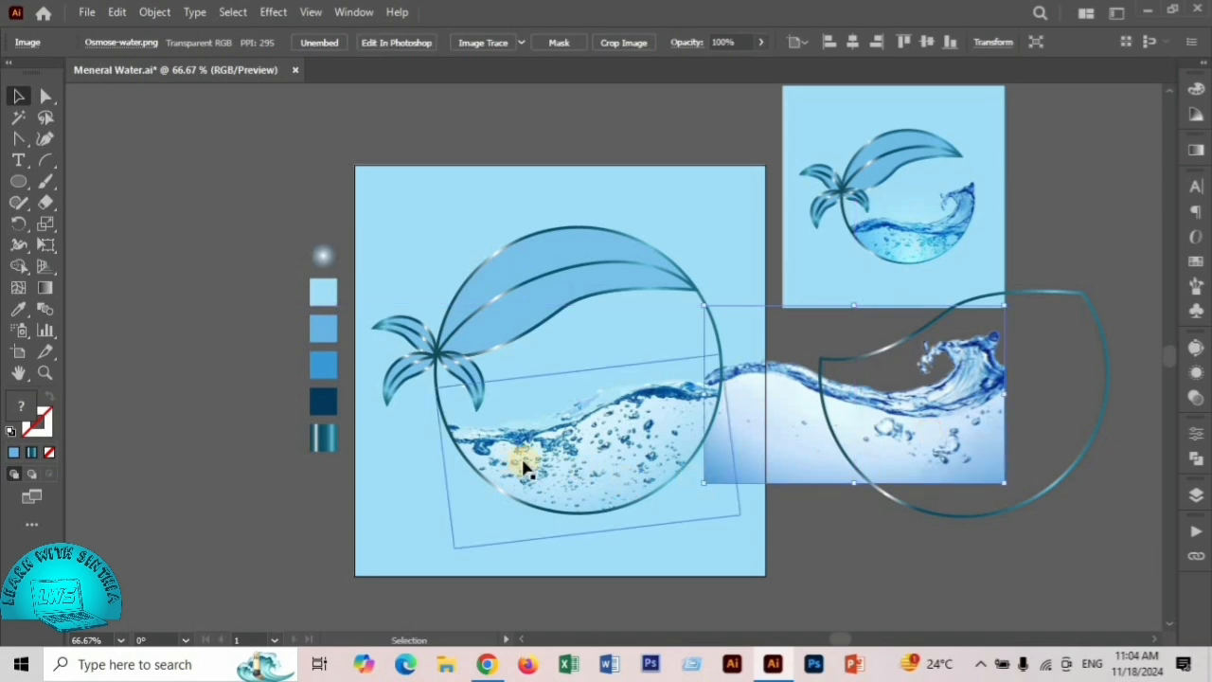
- Set the blending mode of the clipped bubbly water image to Multiply
click(552, 459)
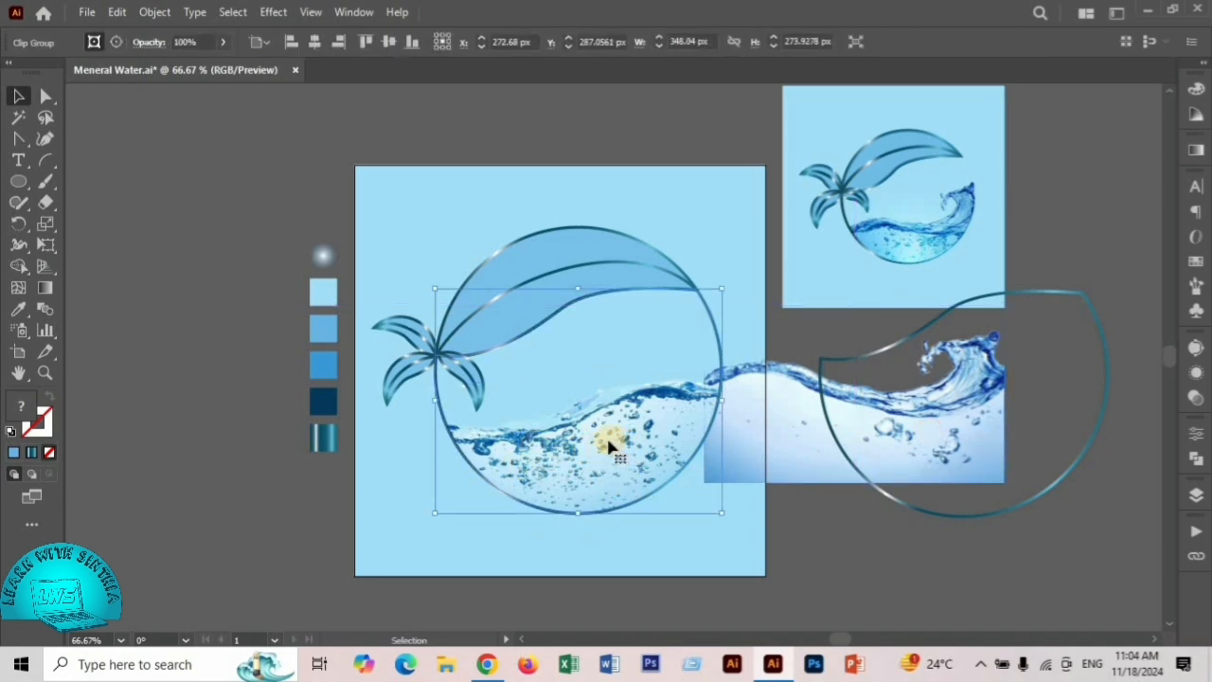
click(1194, 396)
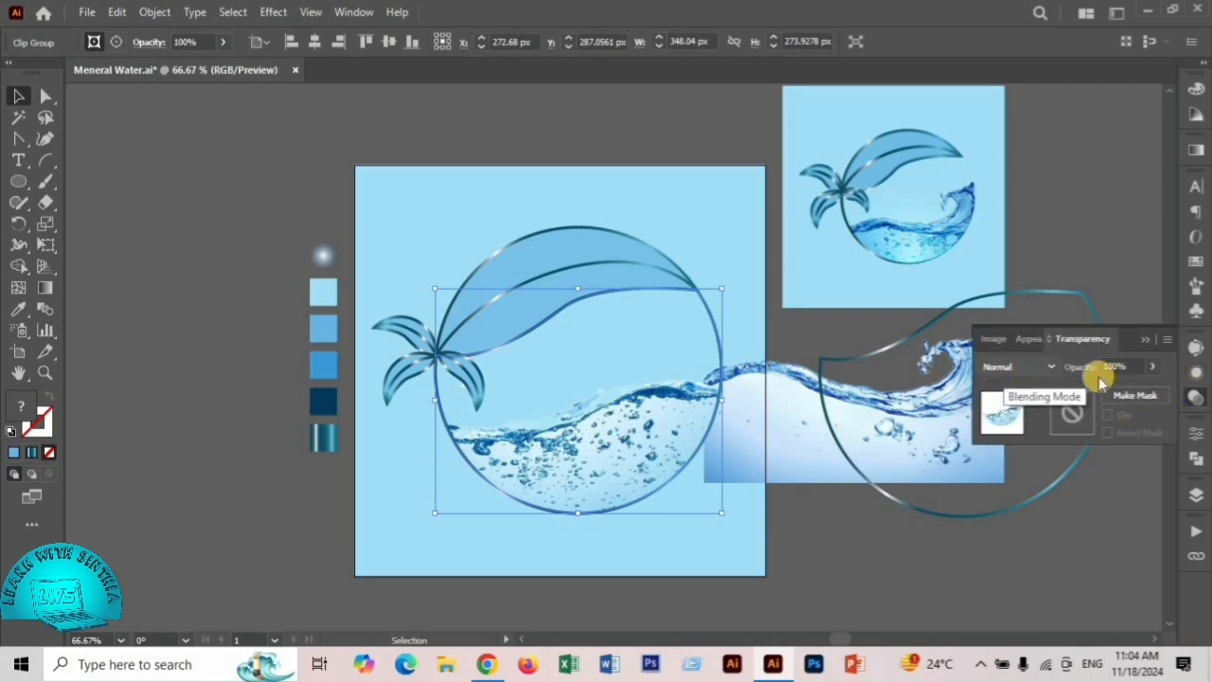
click(1028, 372)
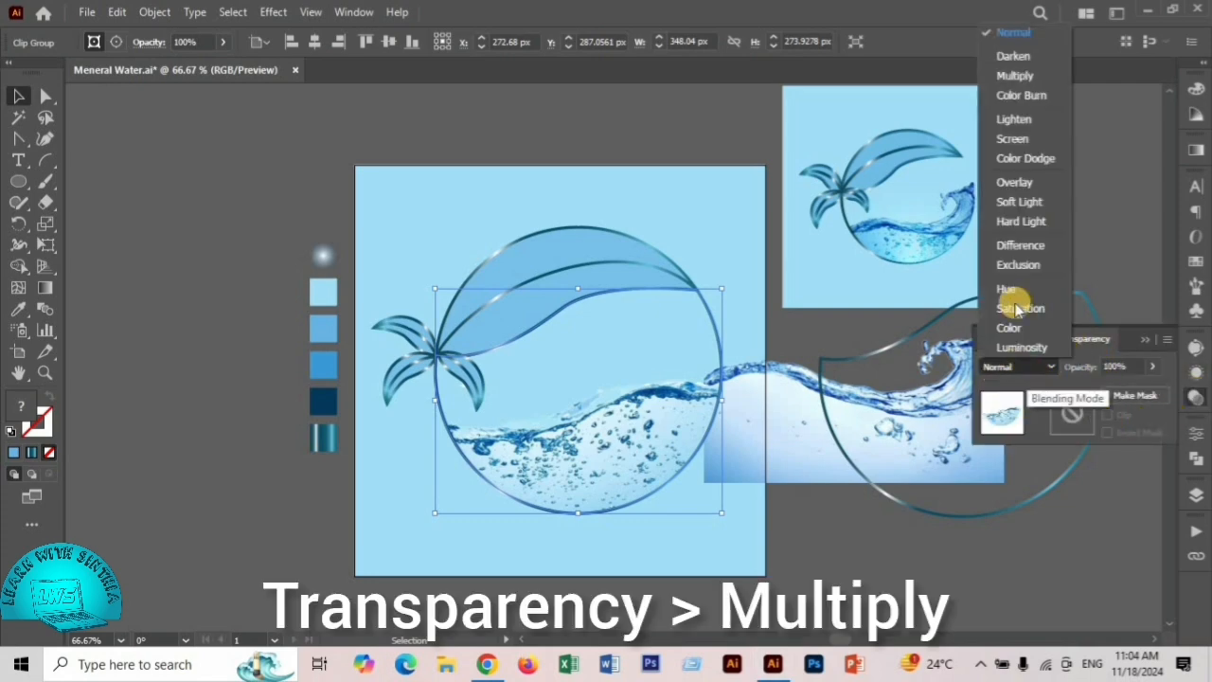
click(1011, 76)
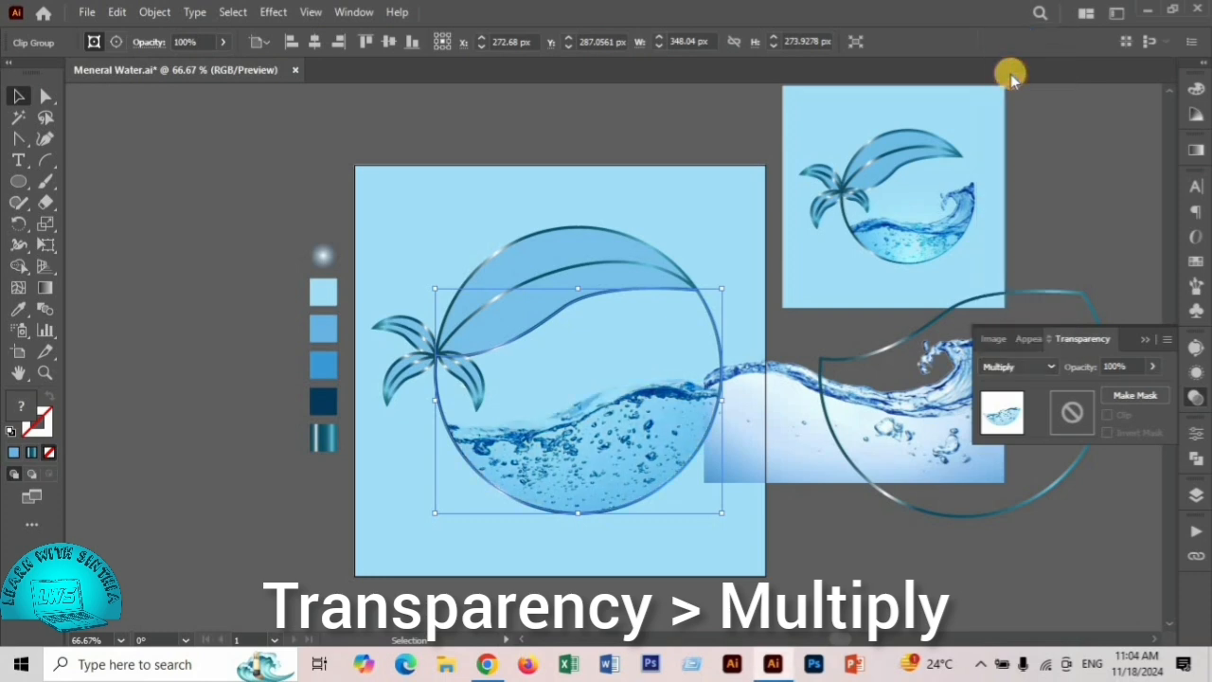
click(1147, 340)
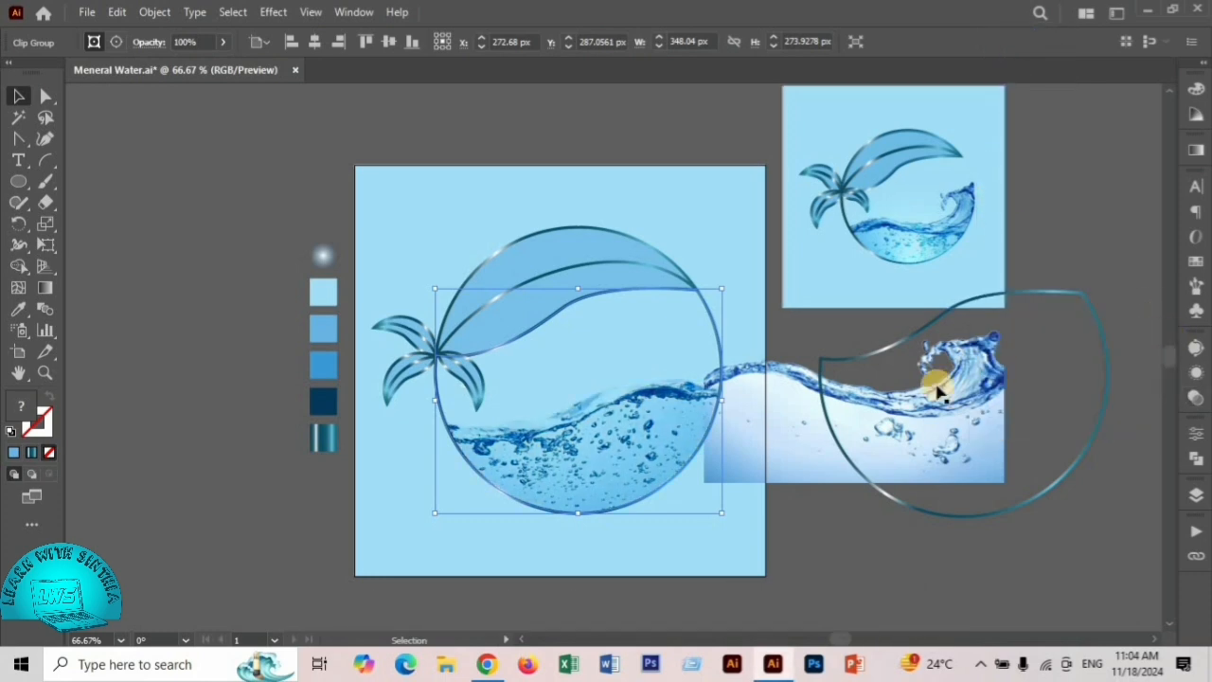
click(760, 293)
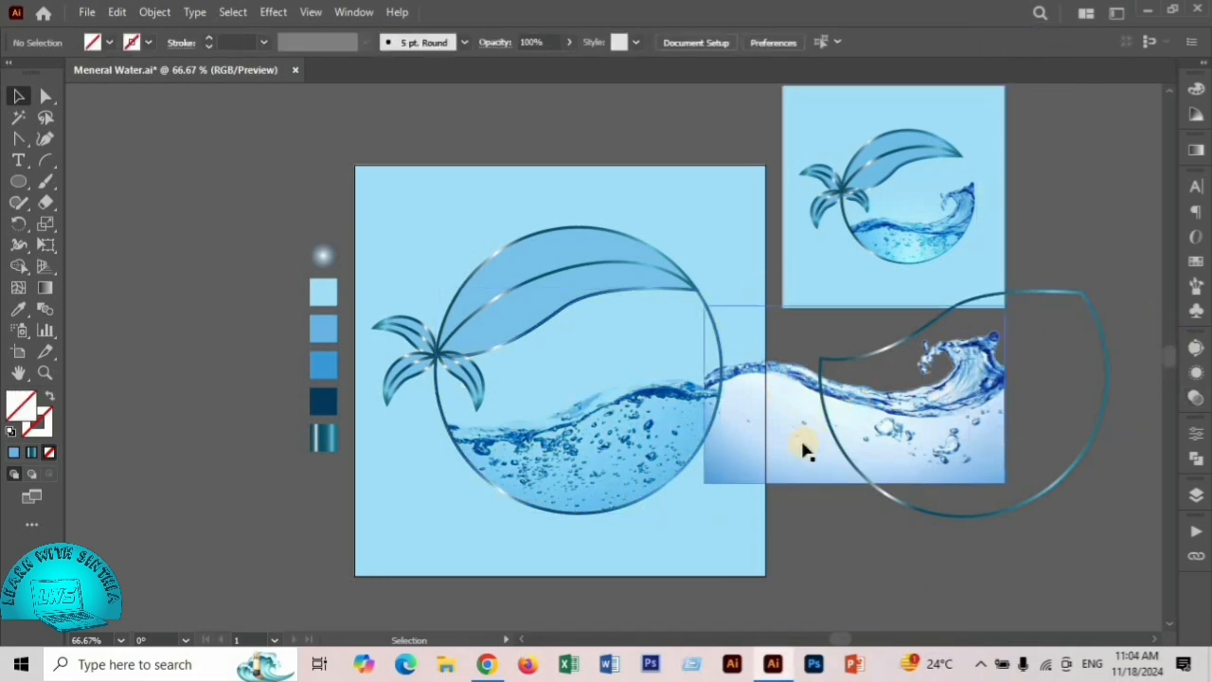
- Move the splashing wave image over the lower circle and rotate it counterclockwise so the crest meets the circle's right edge
drag(802, 446, 545, 495)
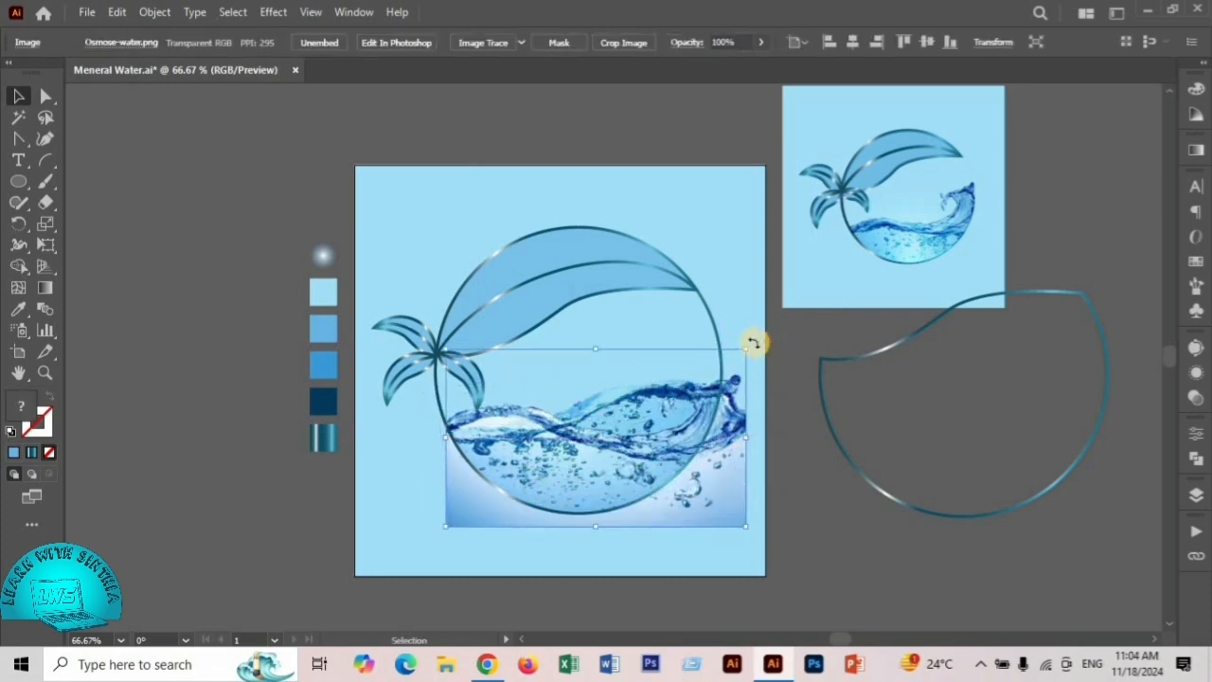
drag(755, 301, 750, 292)
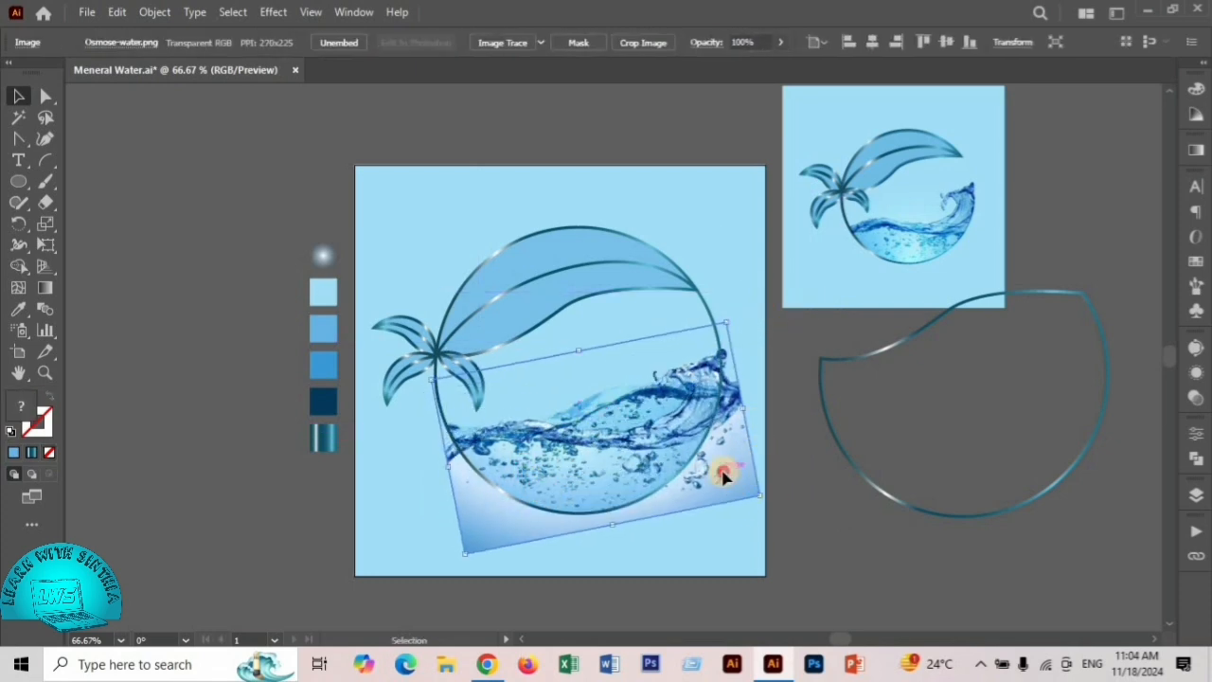
mouse_move(726, 474)
mouse_down()
mouse_move(711, 438)
mouse_move(711, 456)
mouse_move(752, 479)
mouse_move(726, 463)
mouse_up()
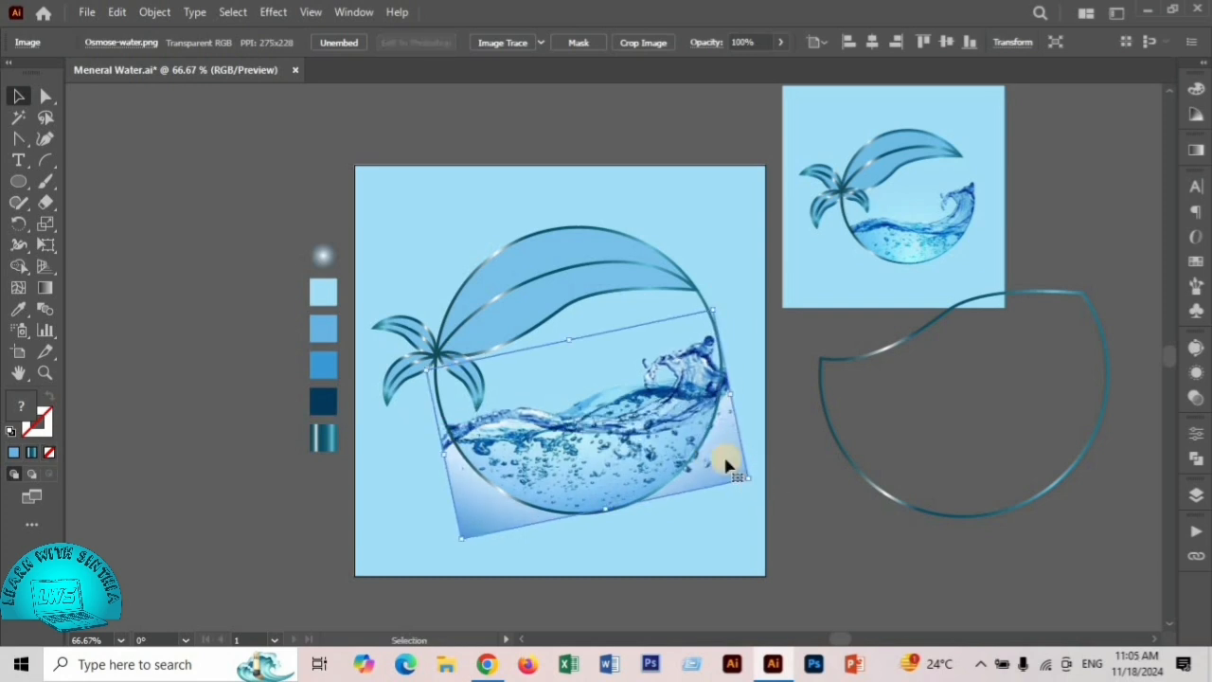
- Clip the wave image to the lower circle outline with a clipping mask
shift+click(701, 301)
right_click(617, 407)
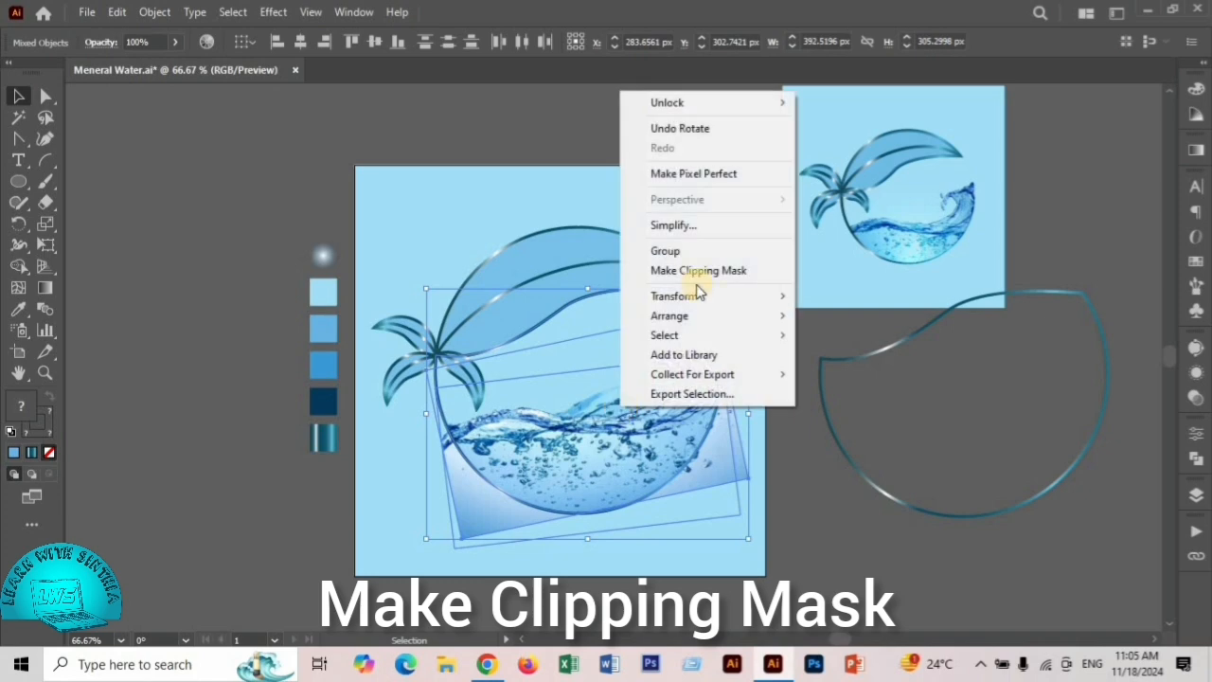
click(697, 273)
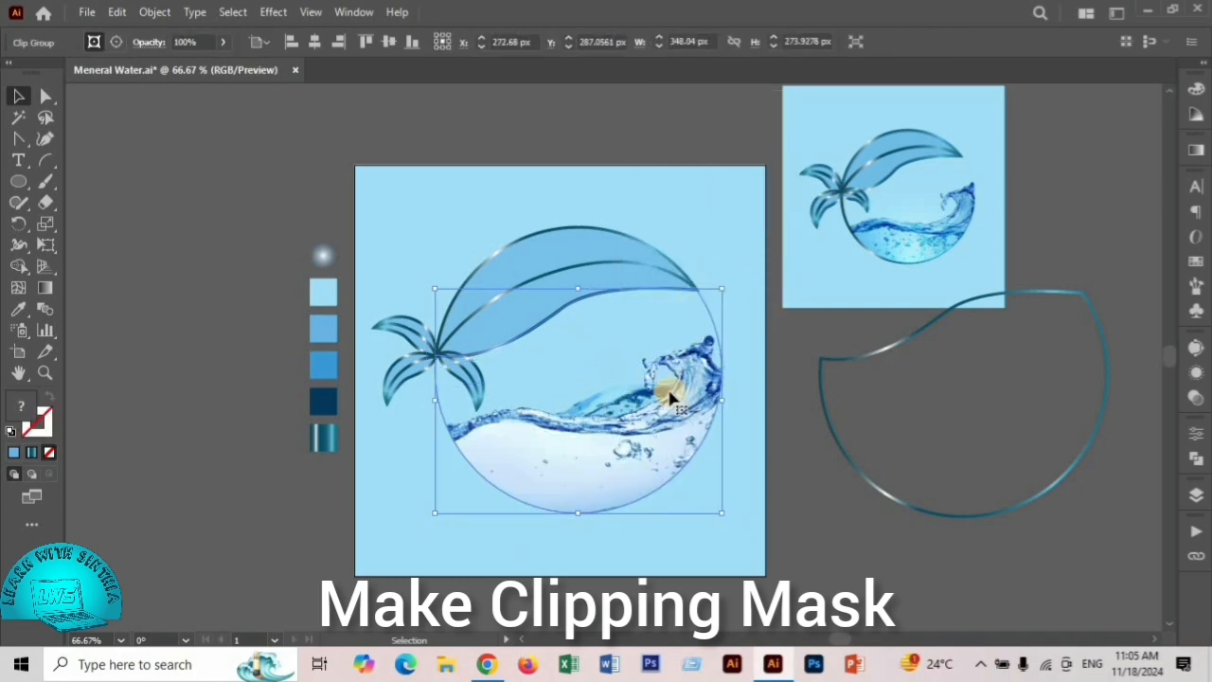
- Blend the clipped wave image with the water beneath it using the Multiply mode
click(1196, 398)
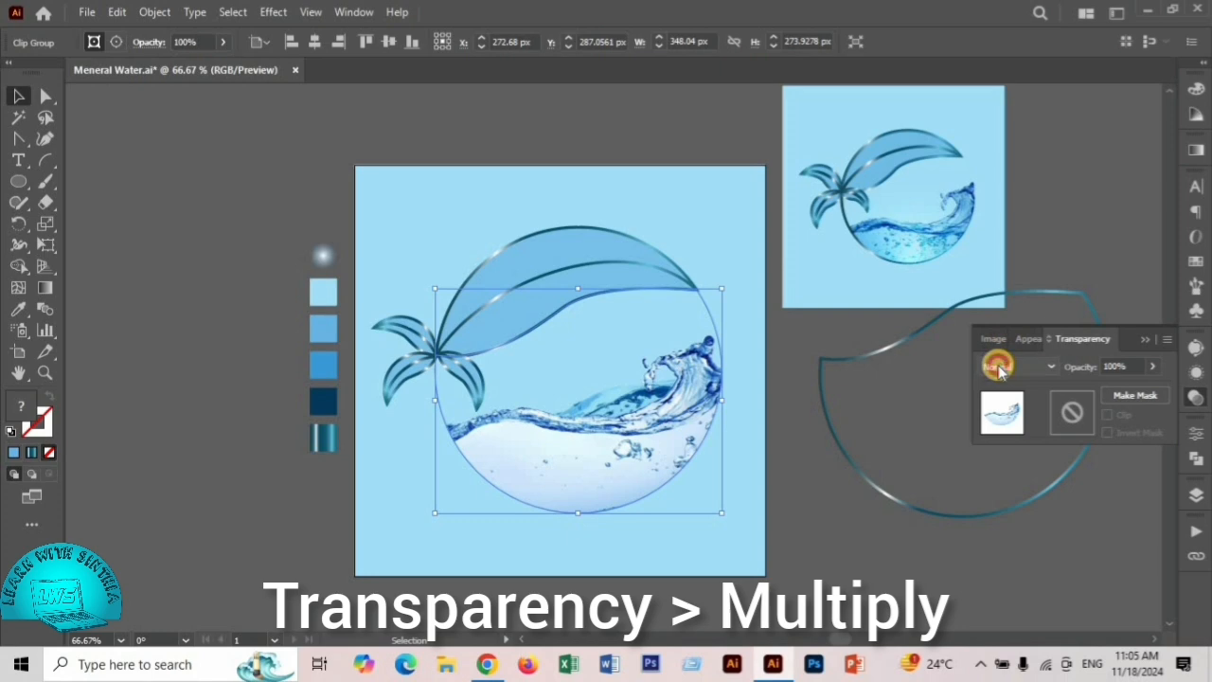
click(999, 367)
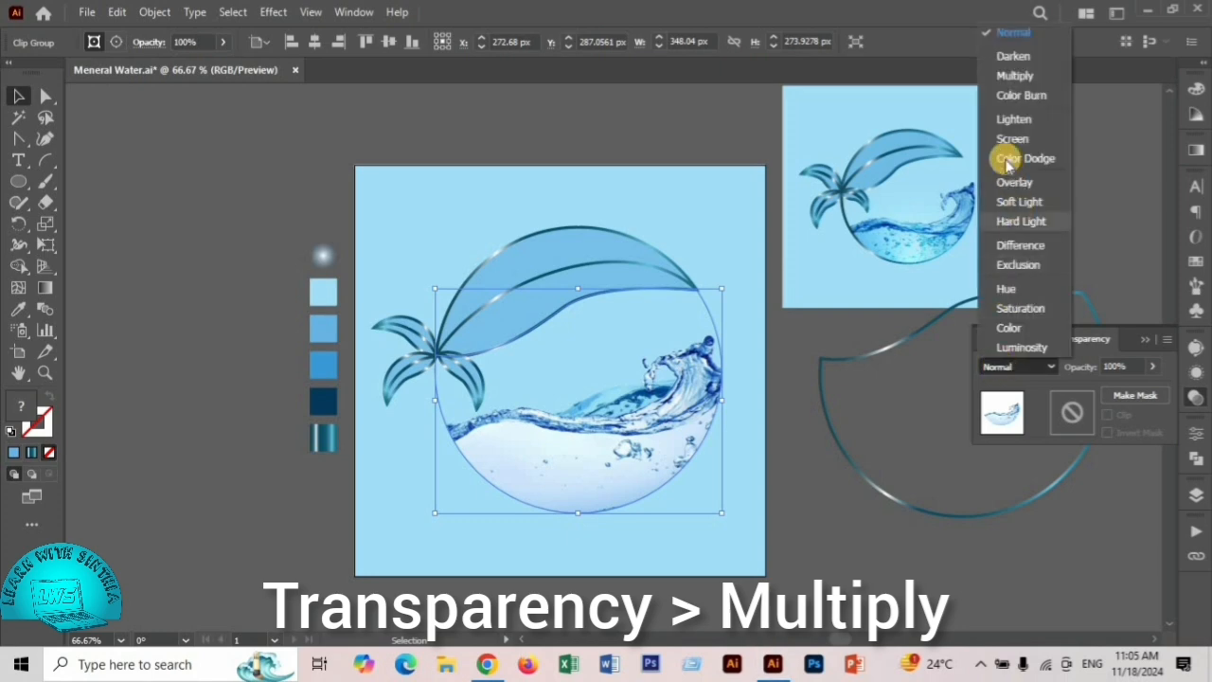
click(1011, 76)
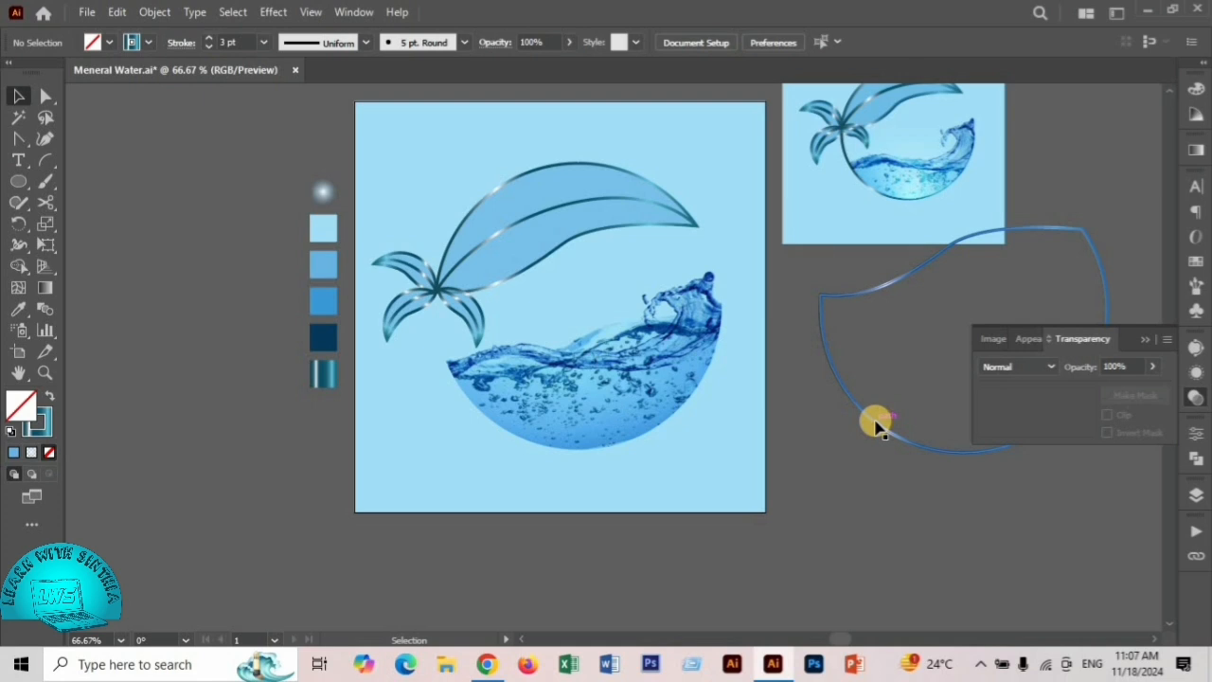
- Place a copy of the spare outline on the artboard, bring it to the front and fit it over the lower circle
drag(876, 425, 535, 442)
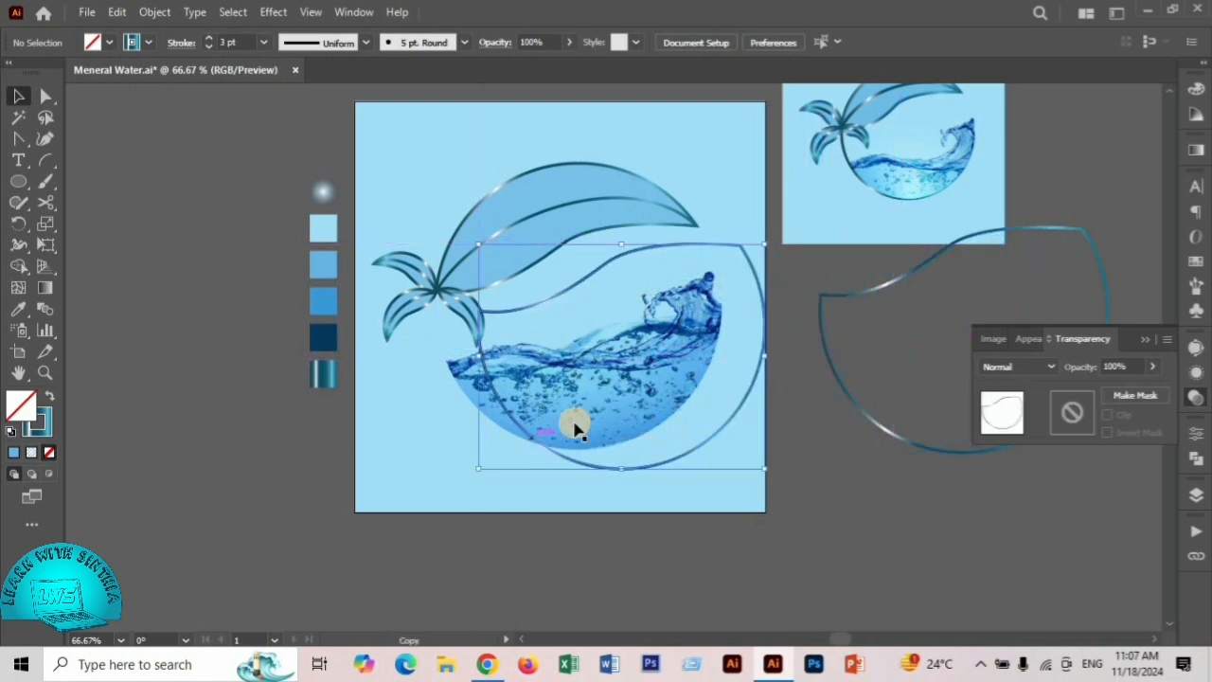
right_click(735, 420)
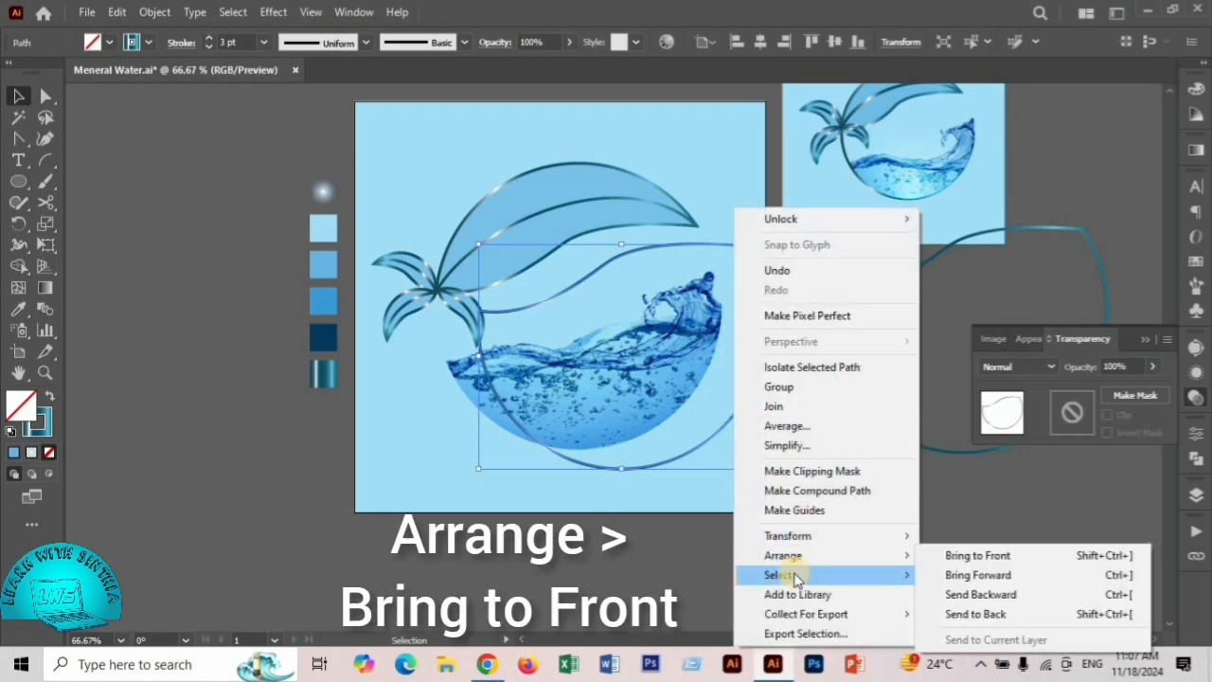
mouse_move(805, 556)
click(1011, 557)
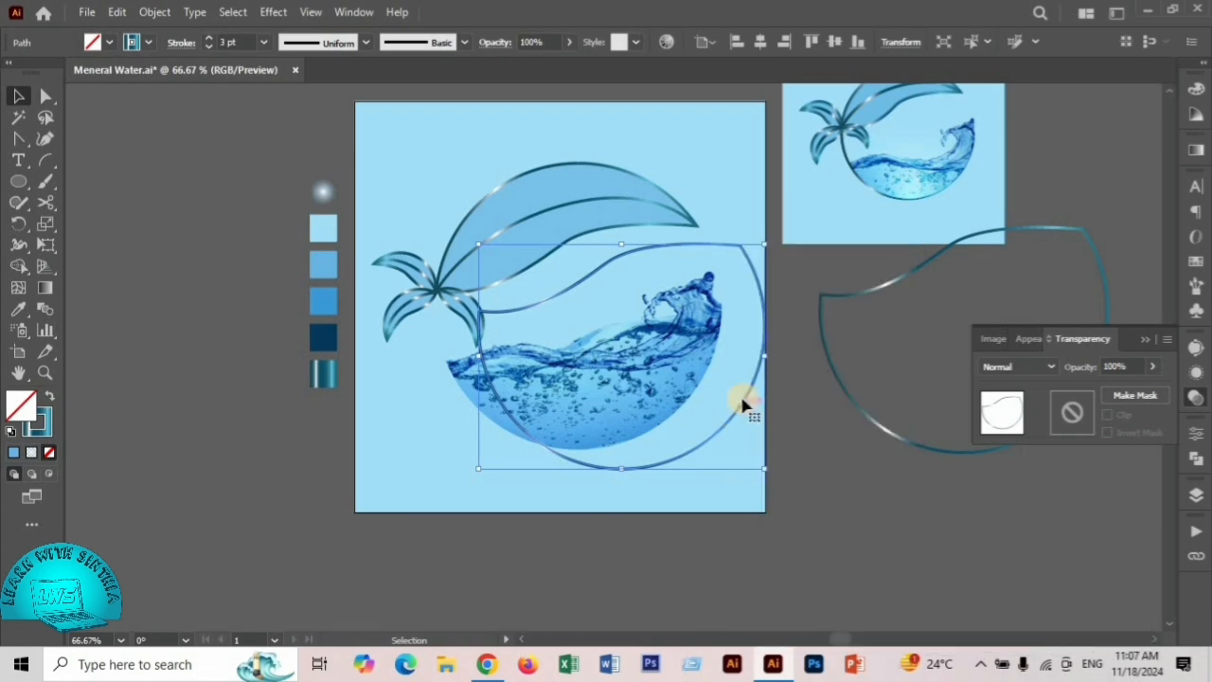
drag(746, 404, 698, 379)
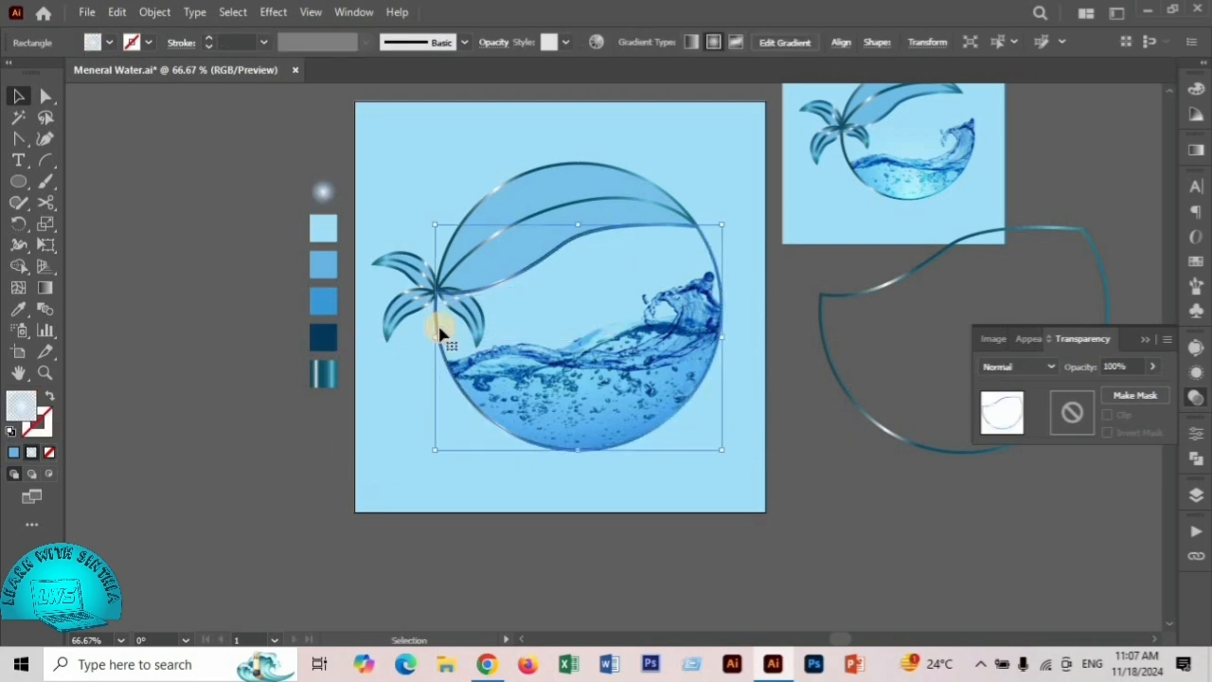
- Apply the radial white glow swatch to the front outline shape with the Eyedropper
click(20, 311)
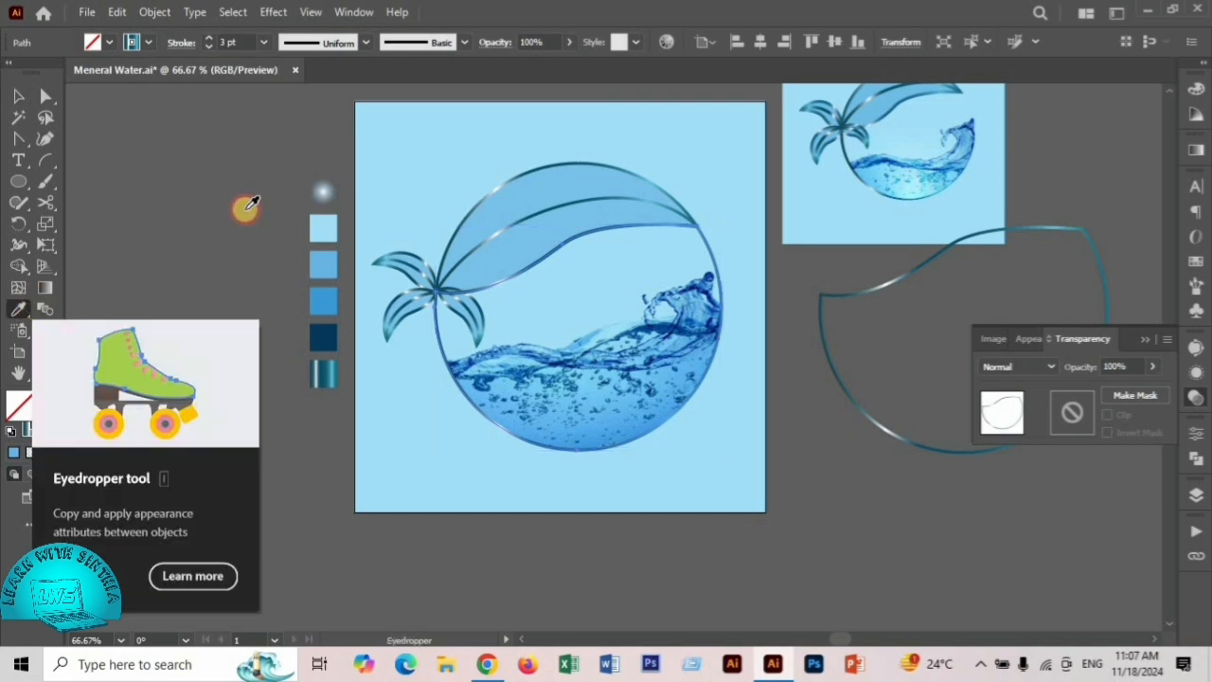
click(322, 192)
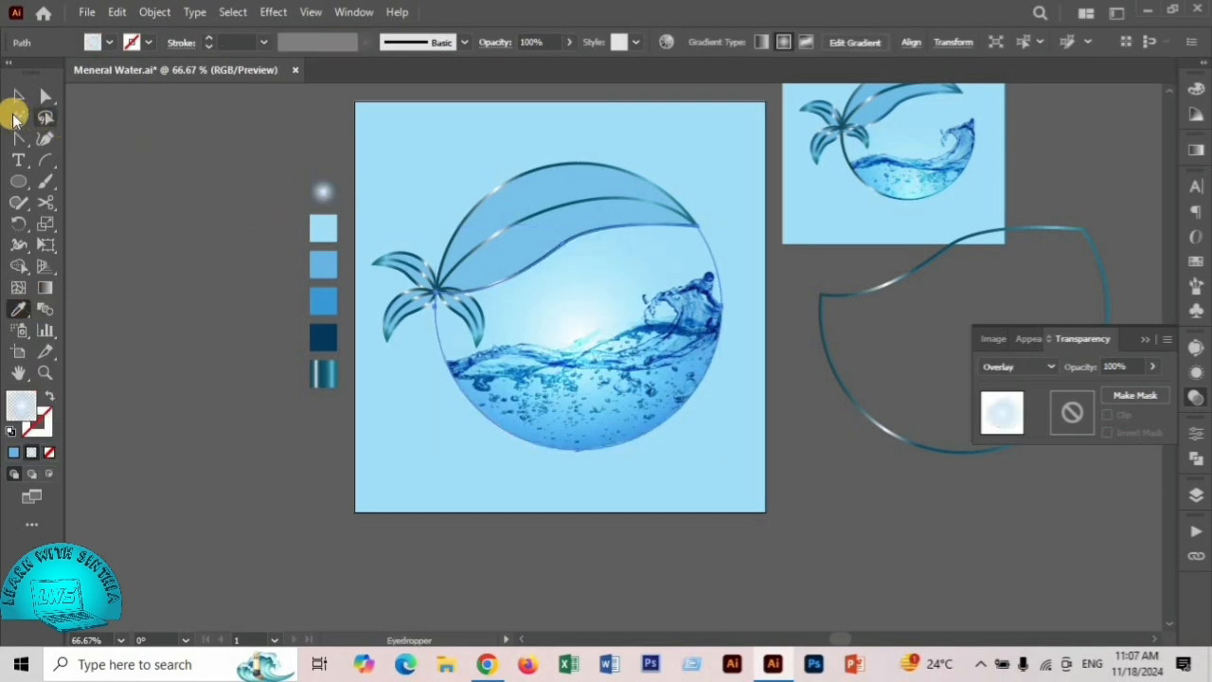
click(17, 96)
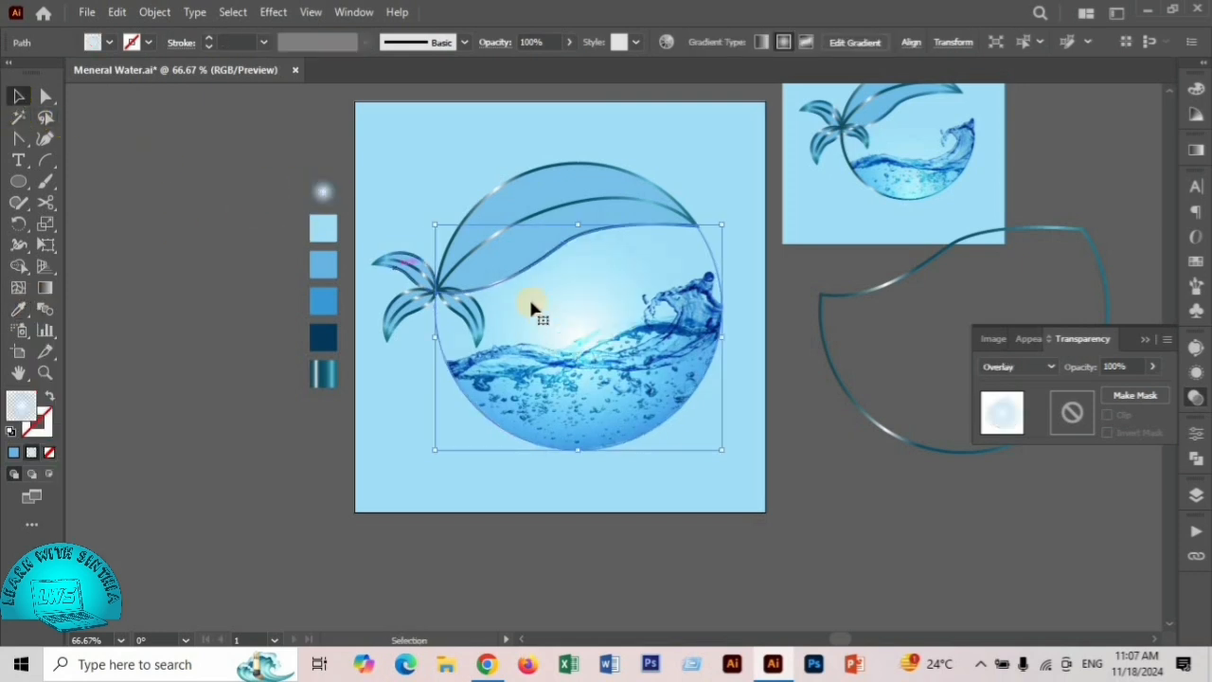
- Redirect the radial glow gradient so it starts at the circle's bottom edge and fades upward to the large leaf's lower edge
click(44, 288)
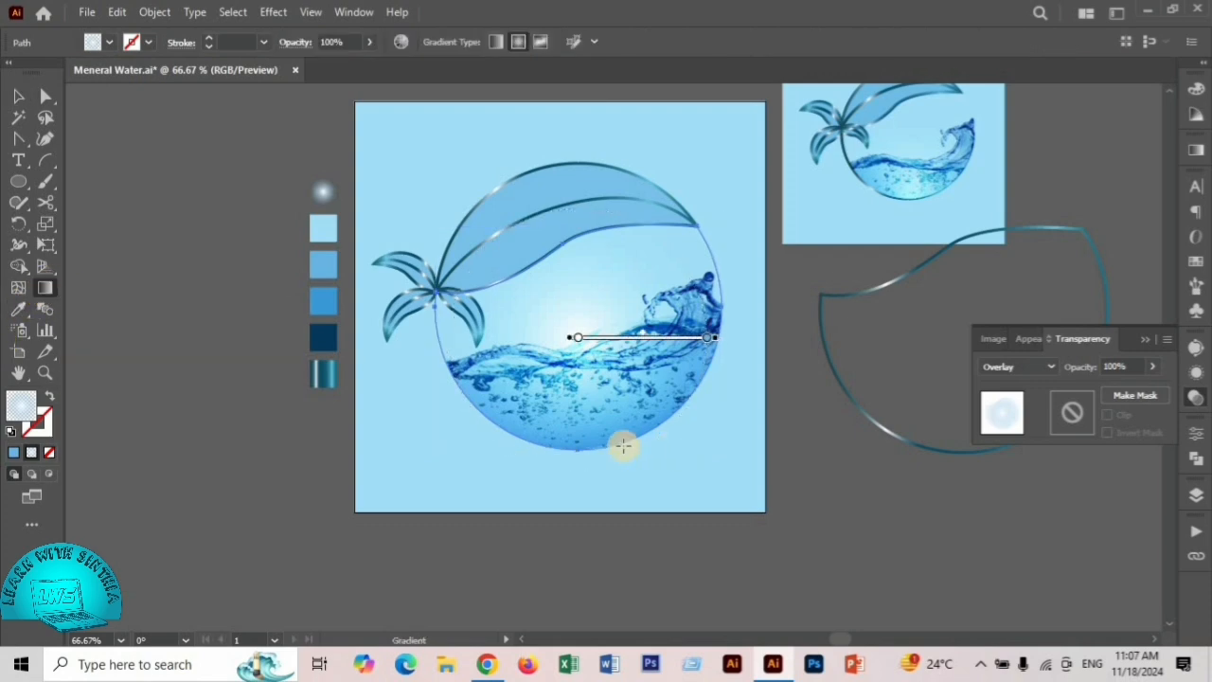
drag(579, 458, 585, 297)
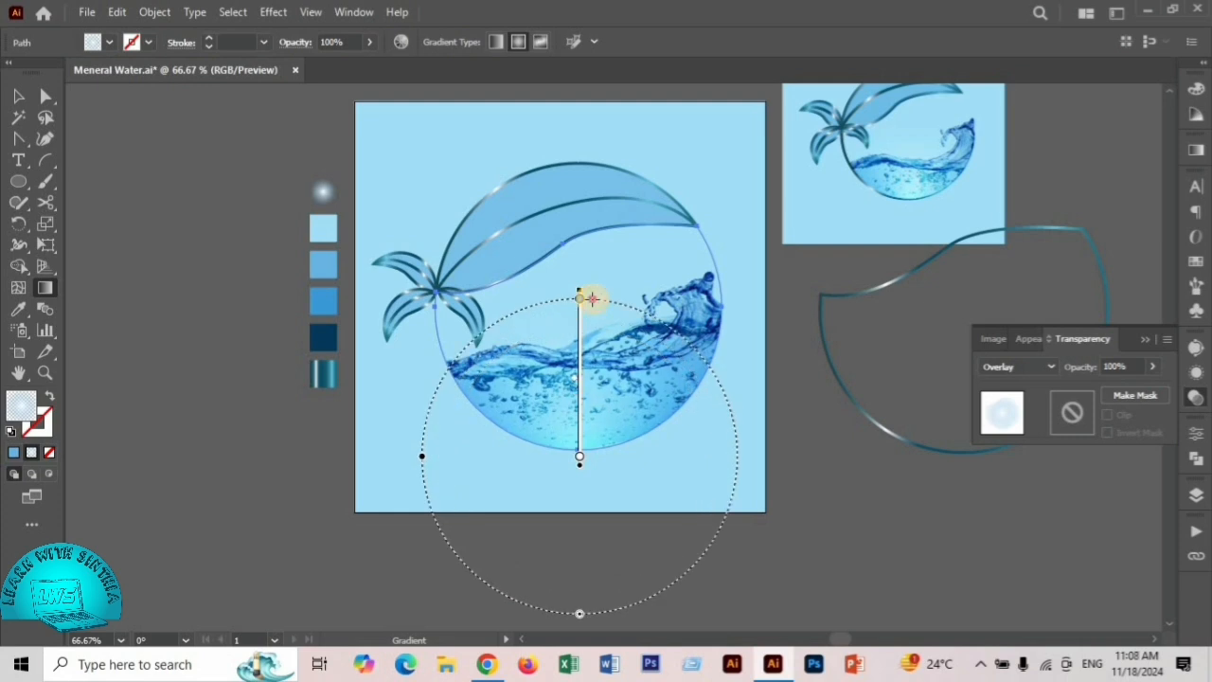
drag(575, 451, 576, 219)
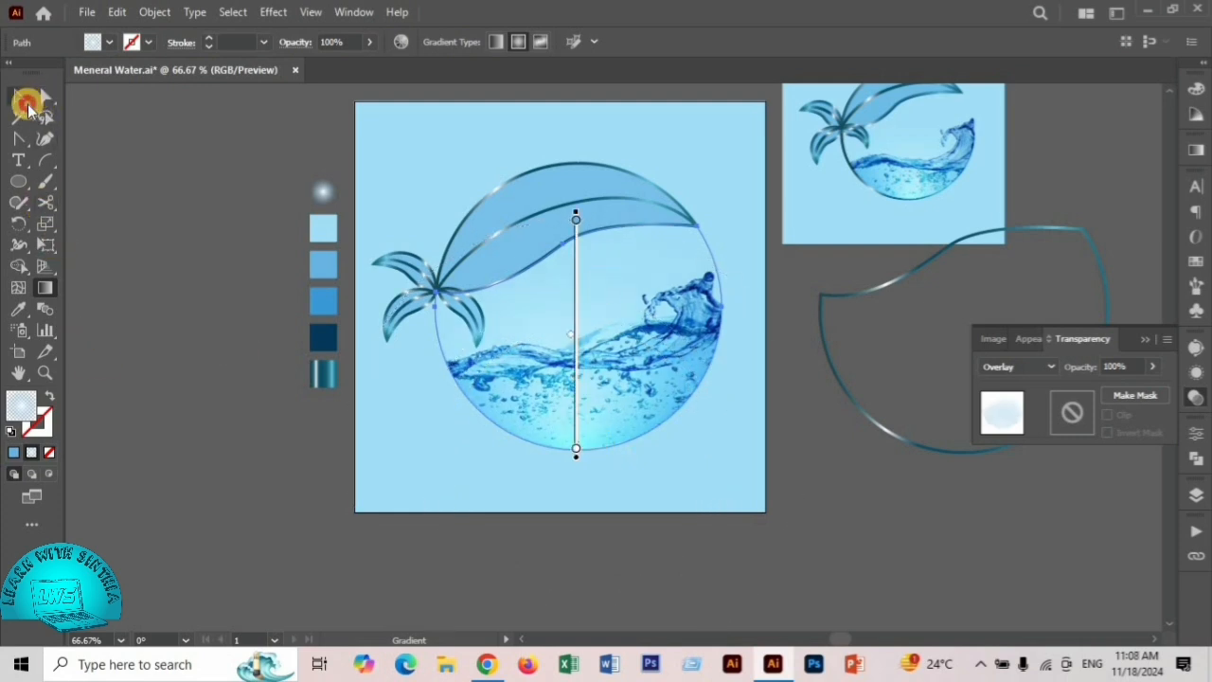
click(23, 100)
click(272, 443)
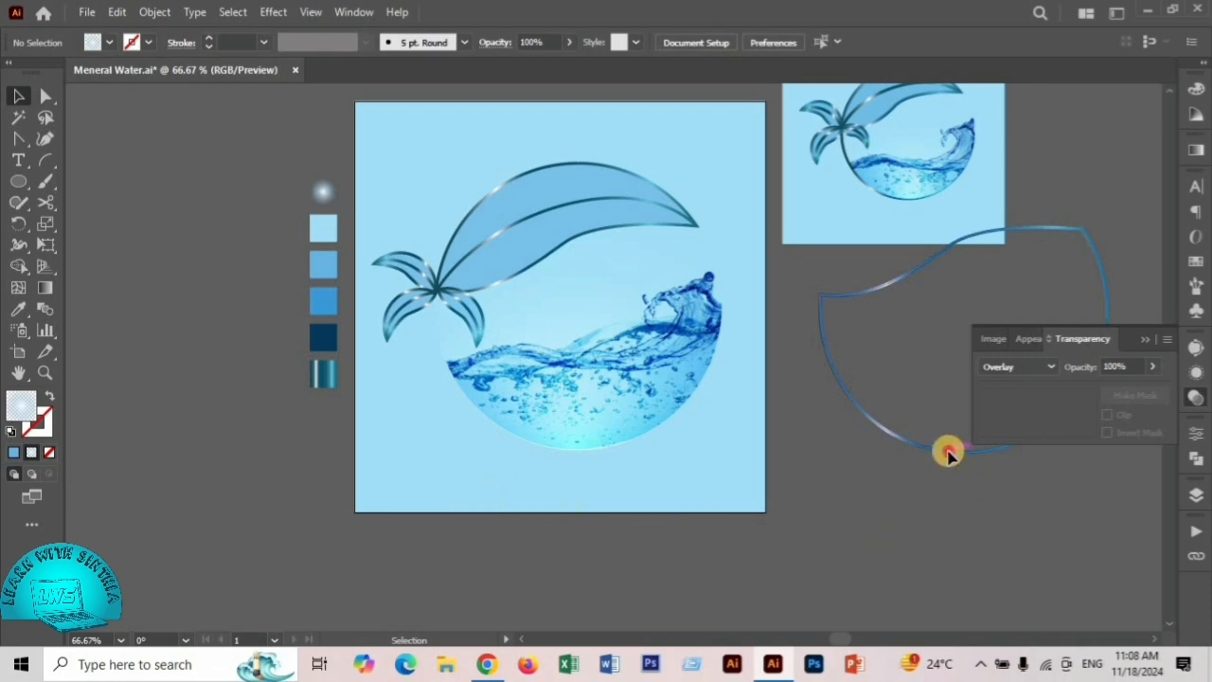
- Move the remaining spare outline onto the artboard, bring it to the front and align it with the lower circle
drag(948, 458, 650, 449)
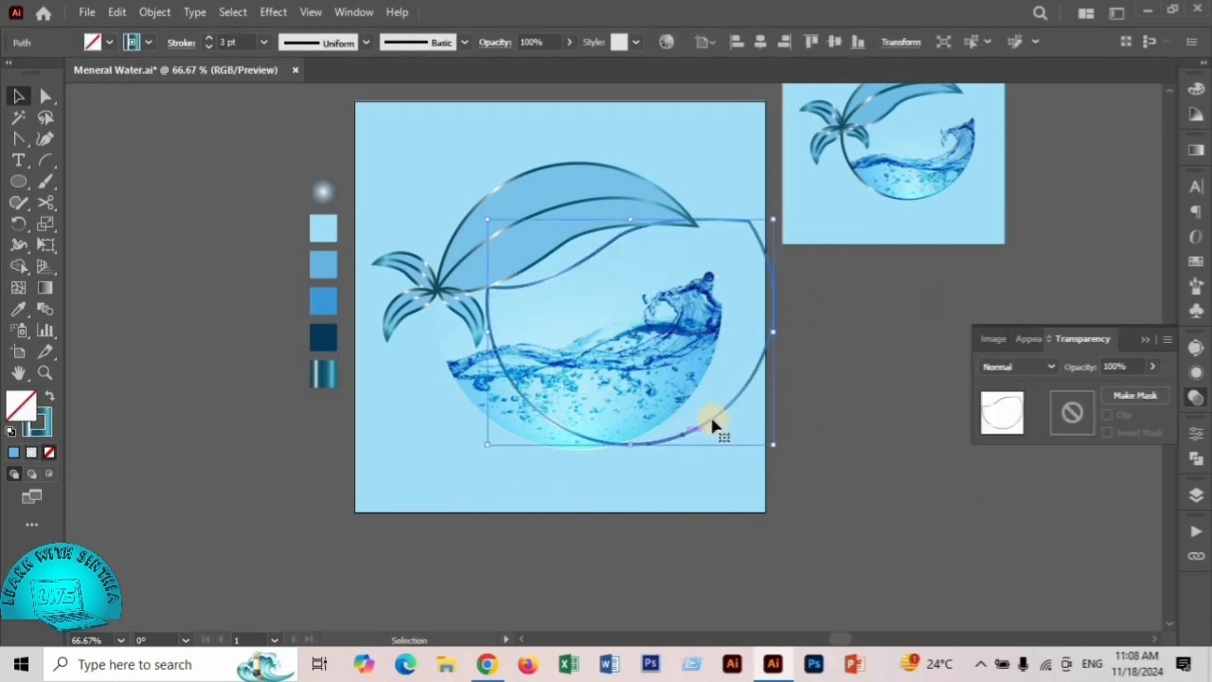
right_click(714, 409)
mouse_move(784, 559)
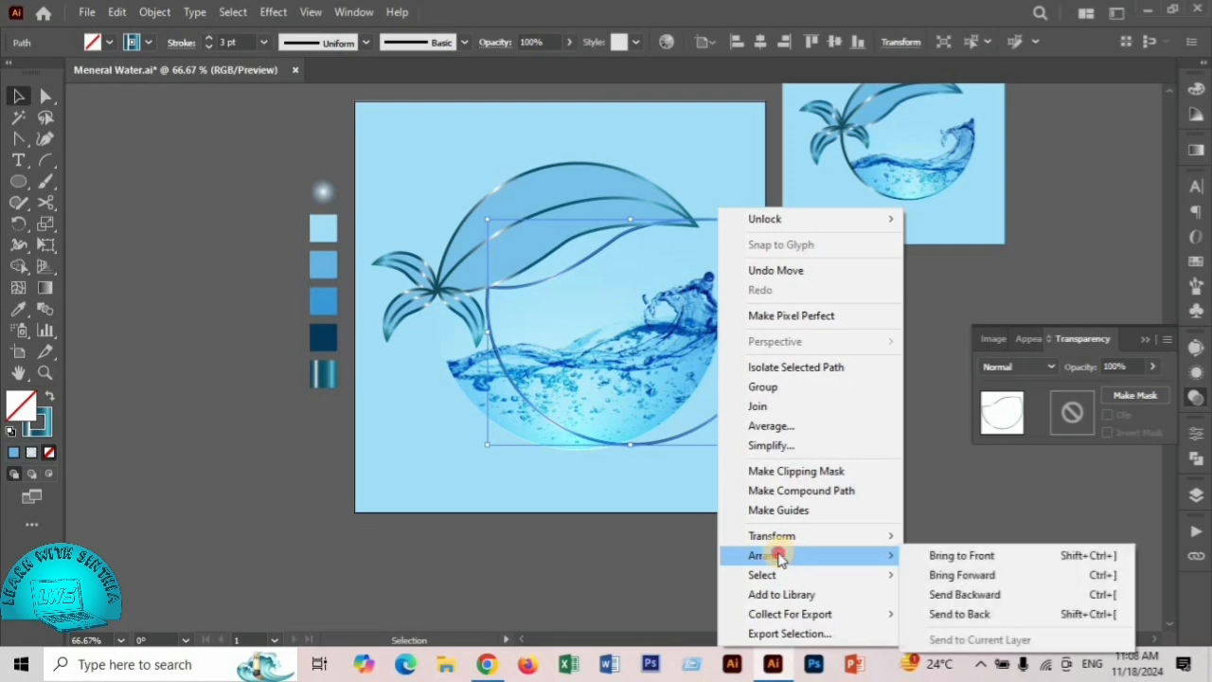
click(951, 566)
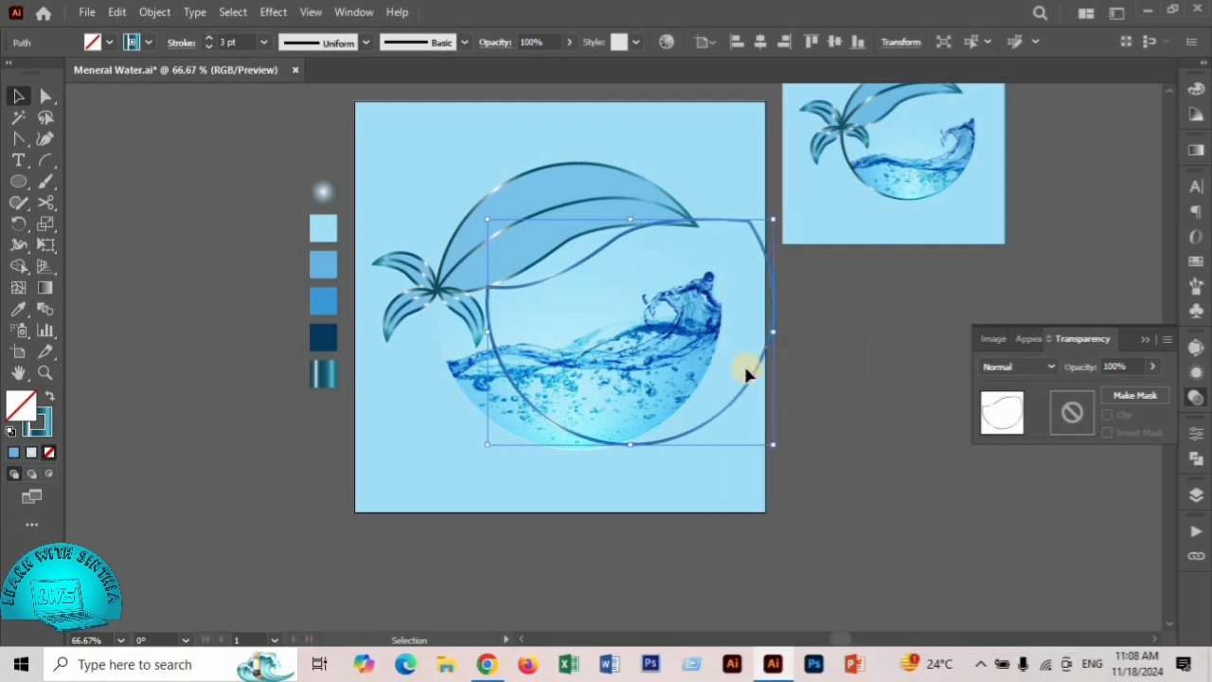
drag(748, 380, 698, 382)
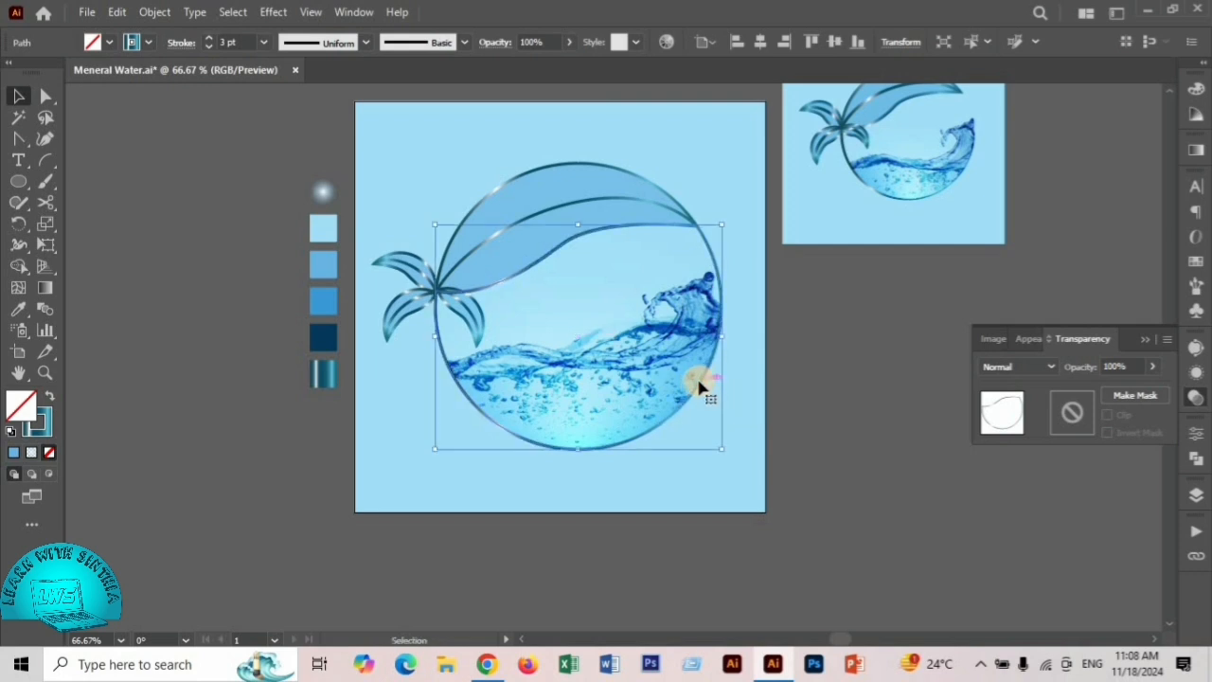
- Cut the front outline with the Scissors tool beside the wave crest and at the leaf junction, and pull the upper piece away to the left
click(46, 195)
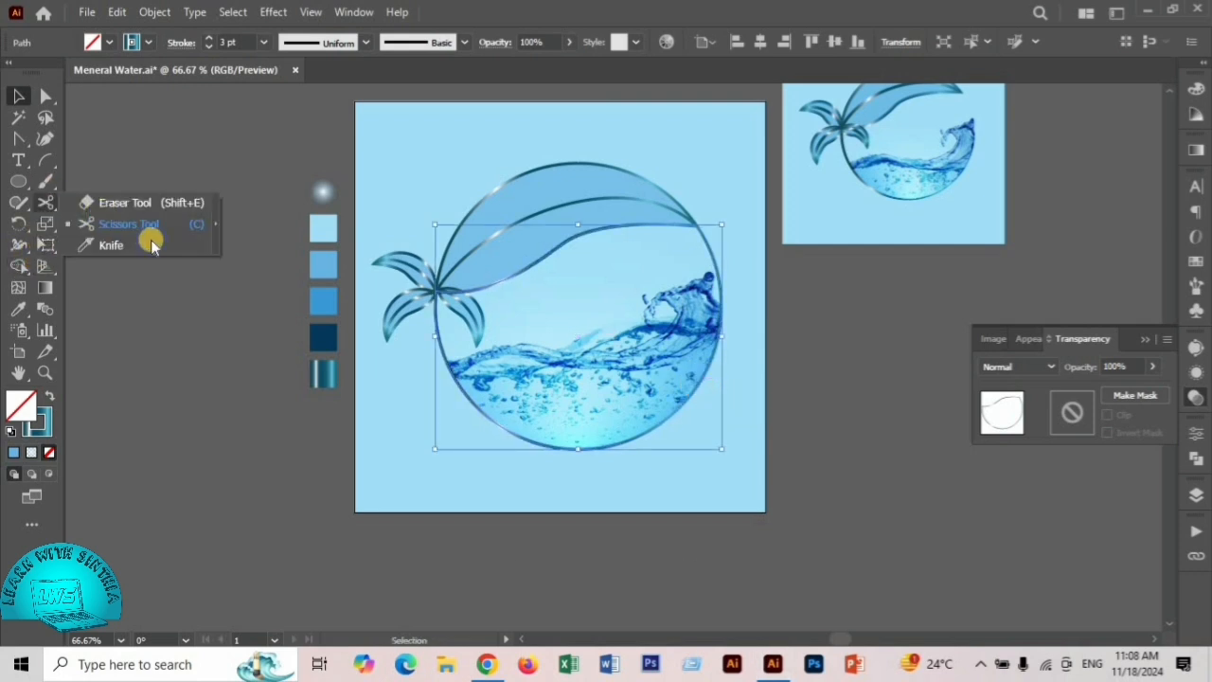
click(142, 224)
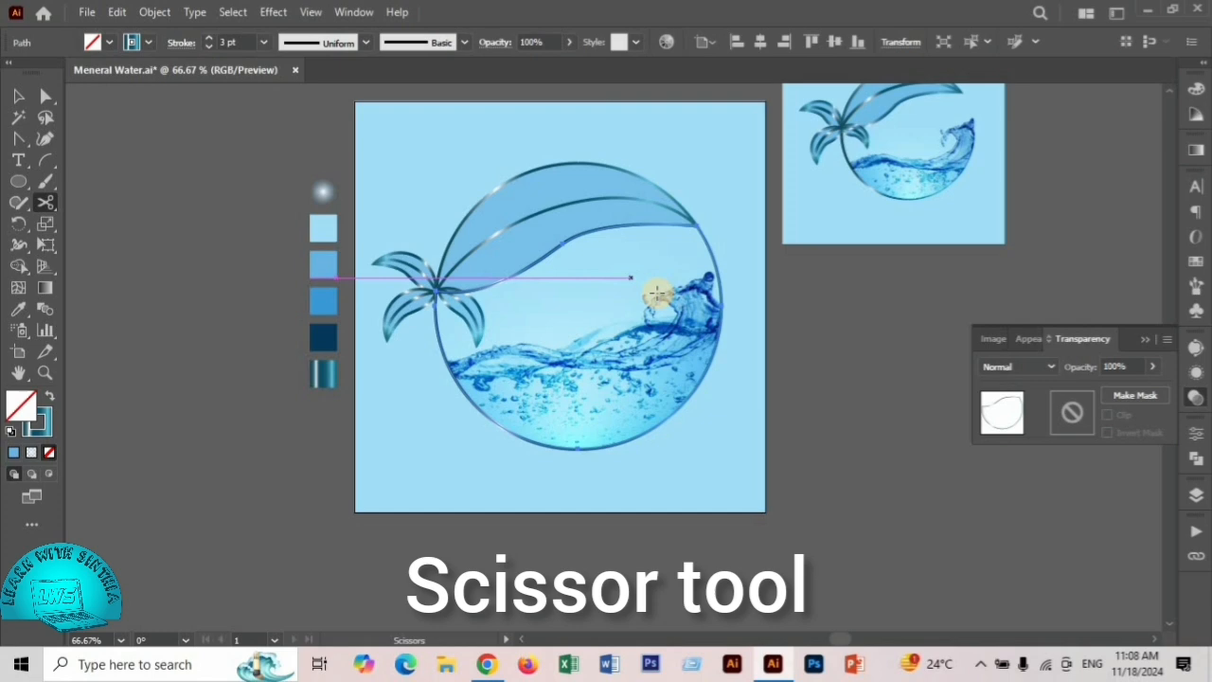
click(721, 303)
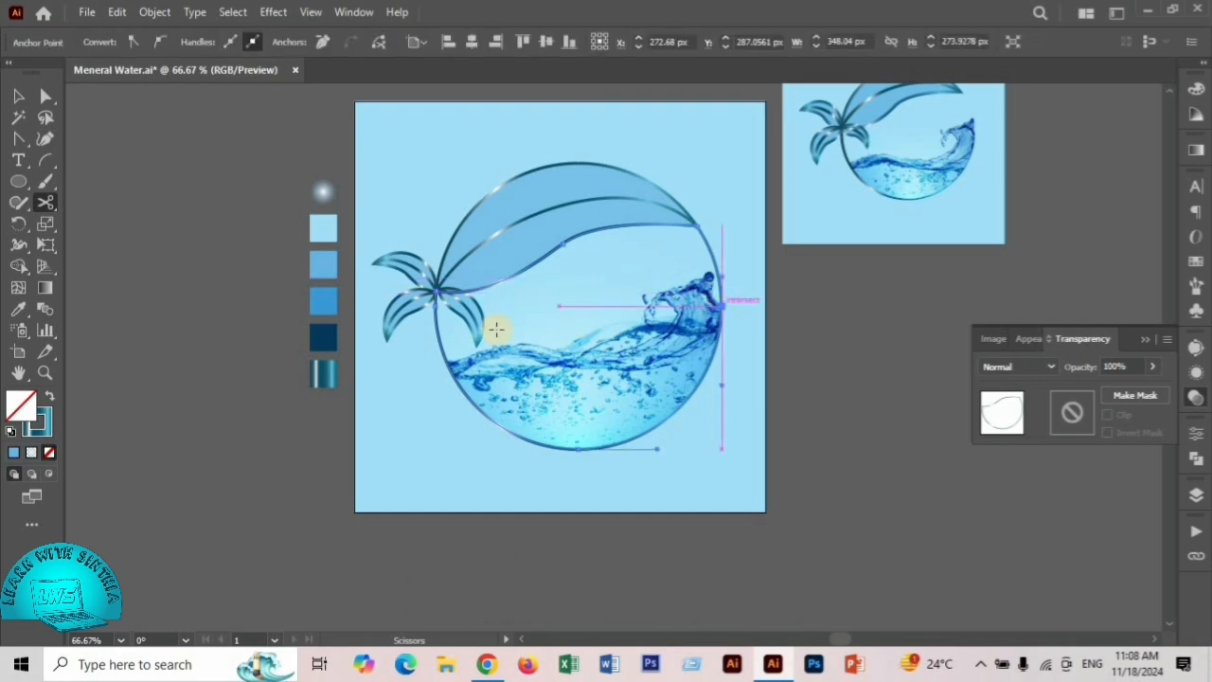
click(436, 293)
click(436, 293)
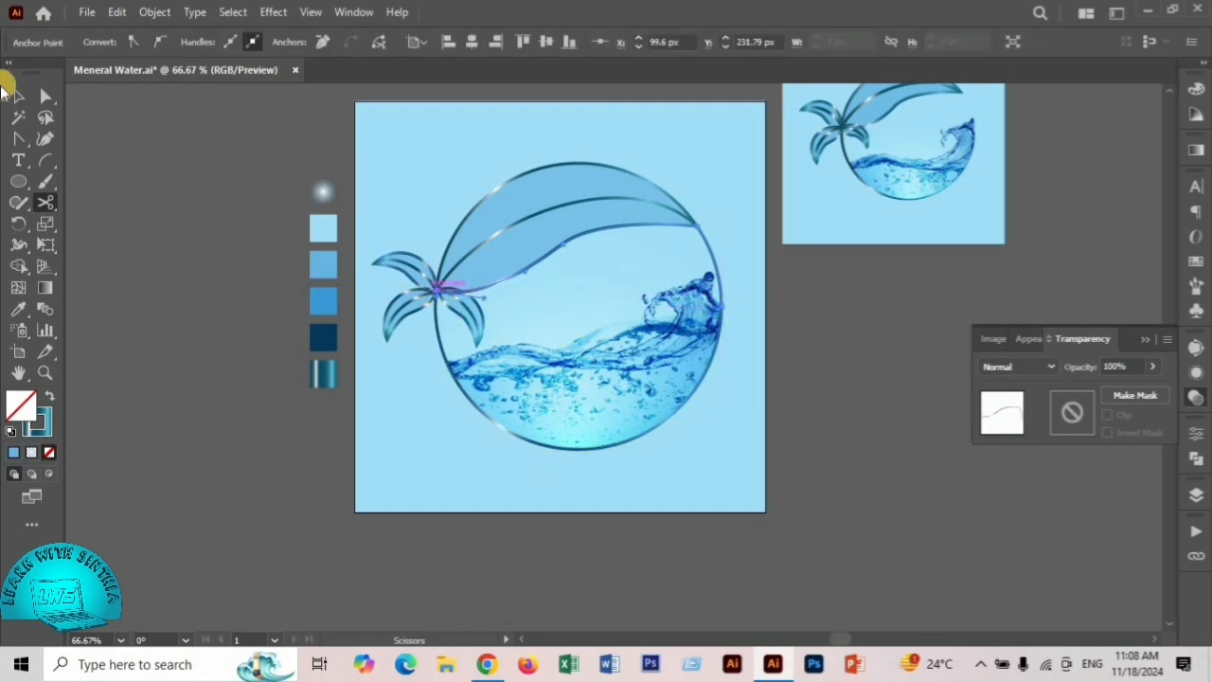
click(17, 96)
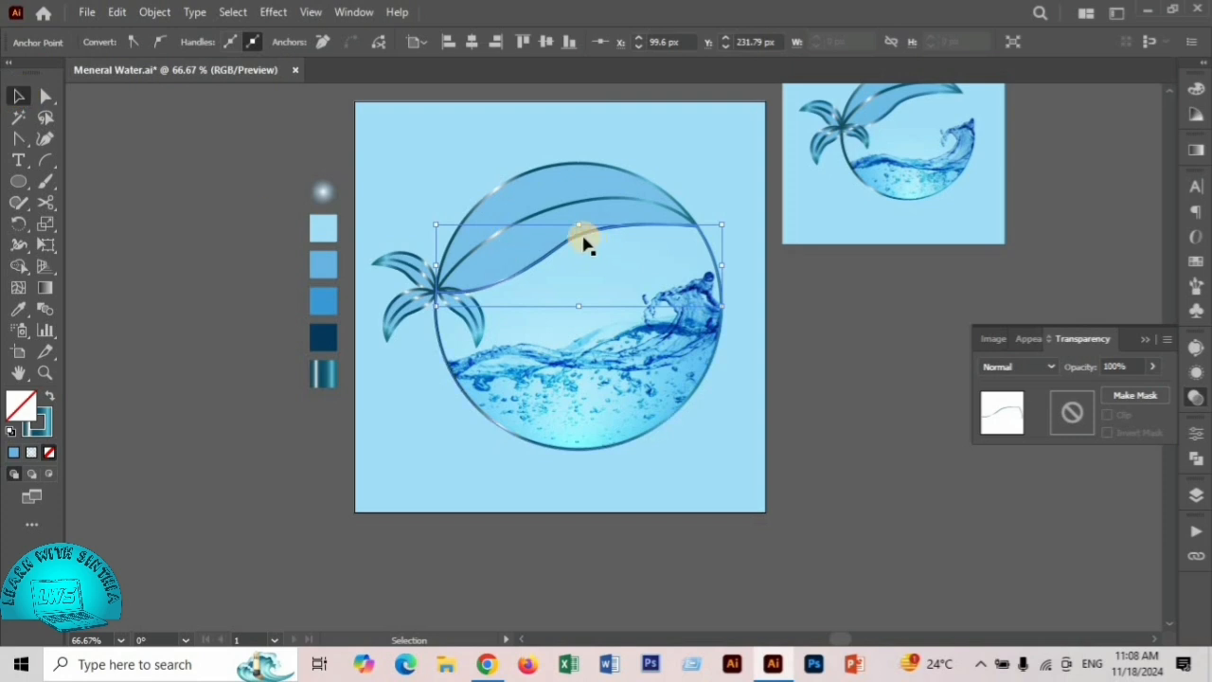
drag(581, 241, 297, 230)
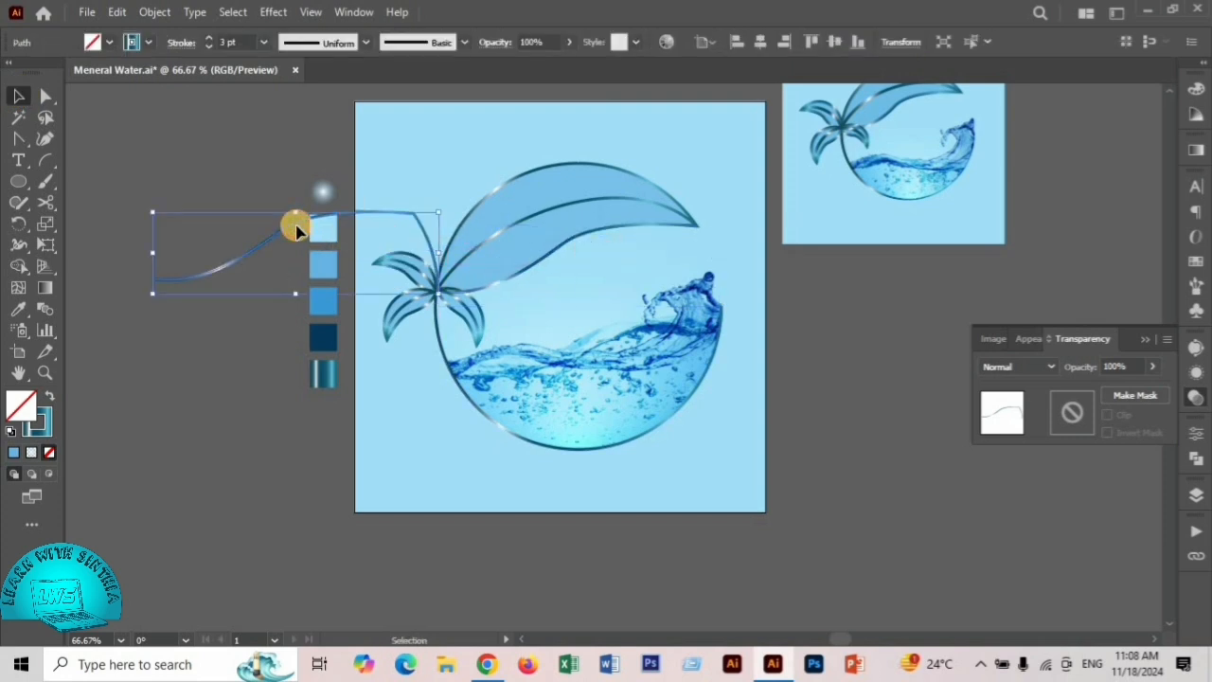
- Delete the cut-off upper outline piece and apply Width Profile 4, flipped along its length, to the remaining lower circle outline
key(Delete)
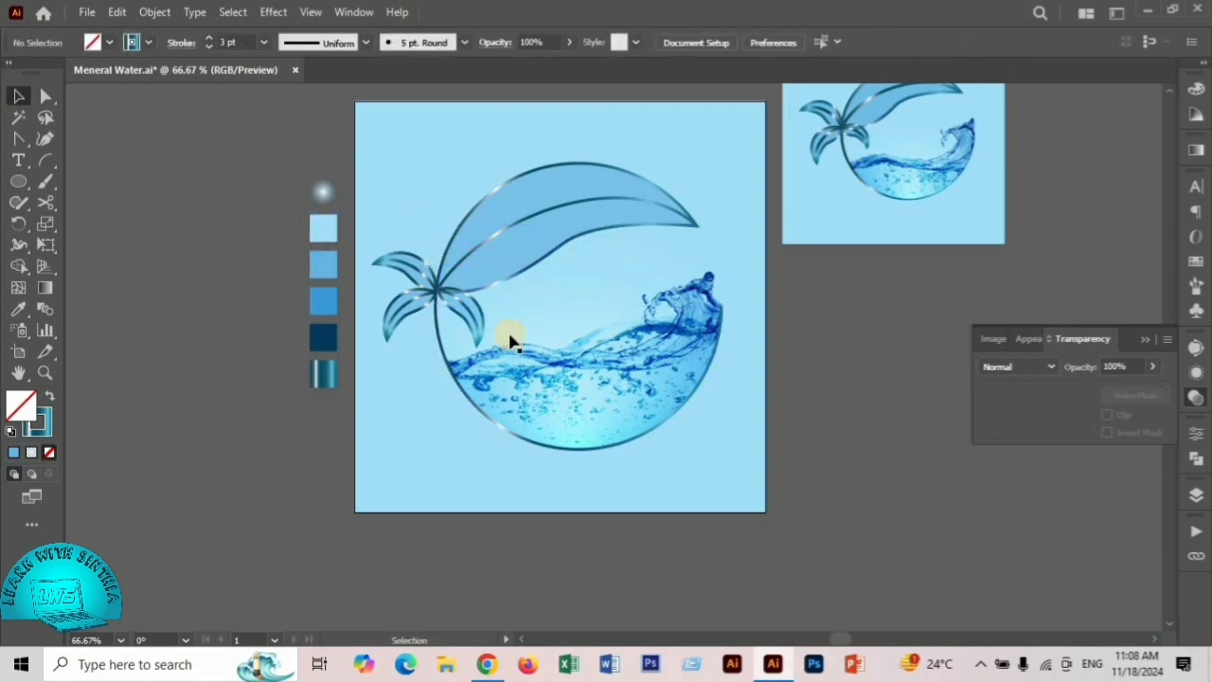
click(548, 442)
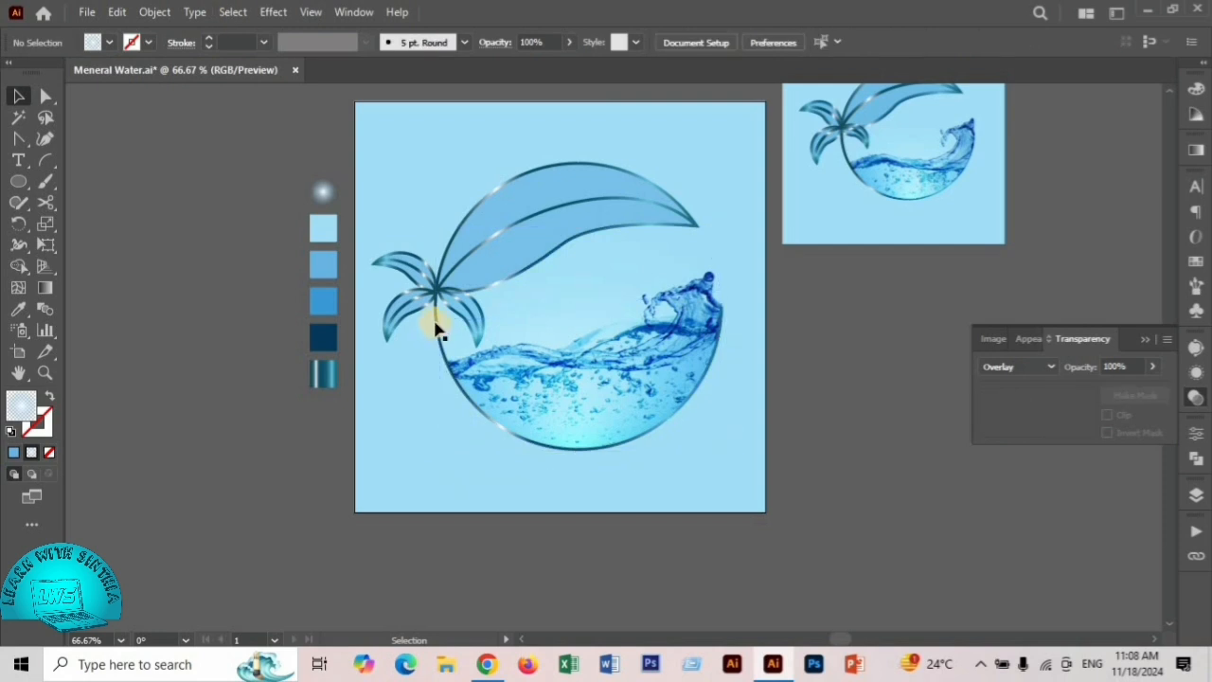
click(435, 327)
click(319, 41)
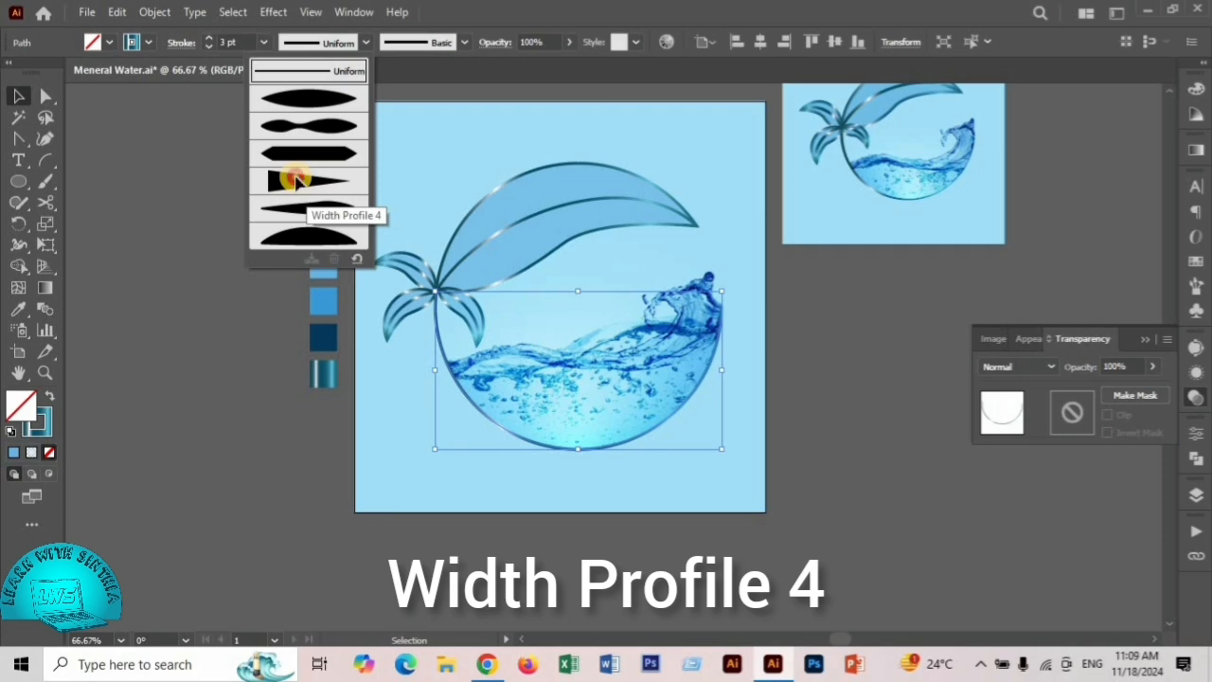
click(294, 180)
click(181, 42)
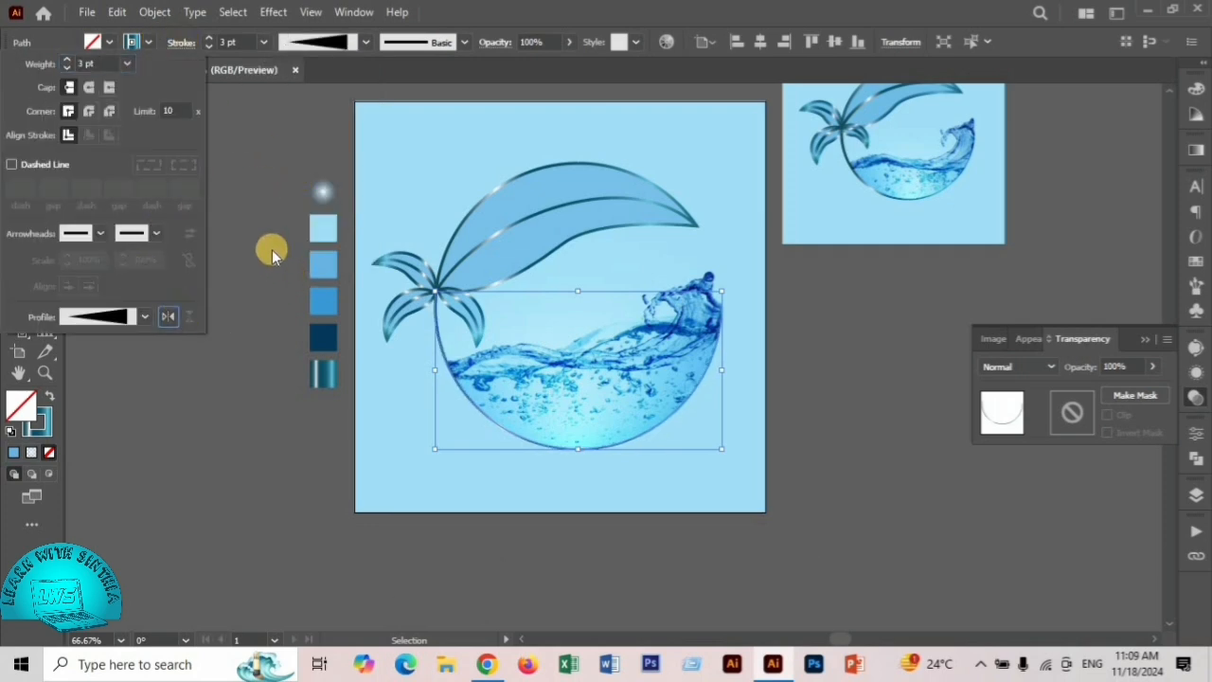
click(270, 198)
- Select all the logo artwork on the artboard and group it
click(855, 414)
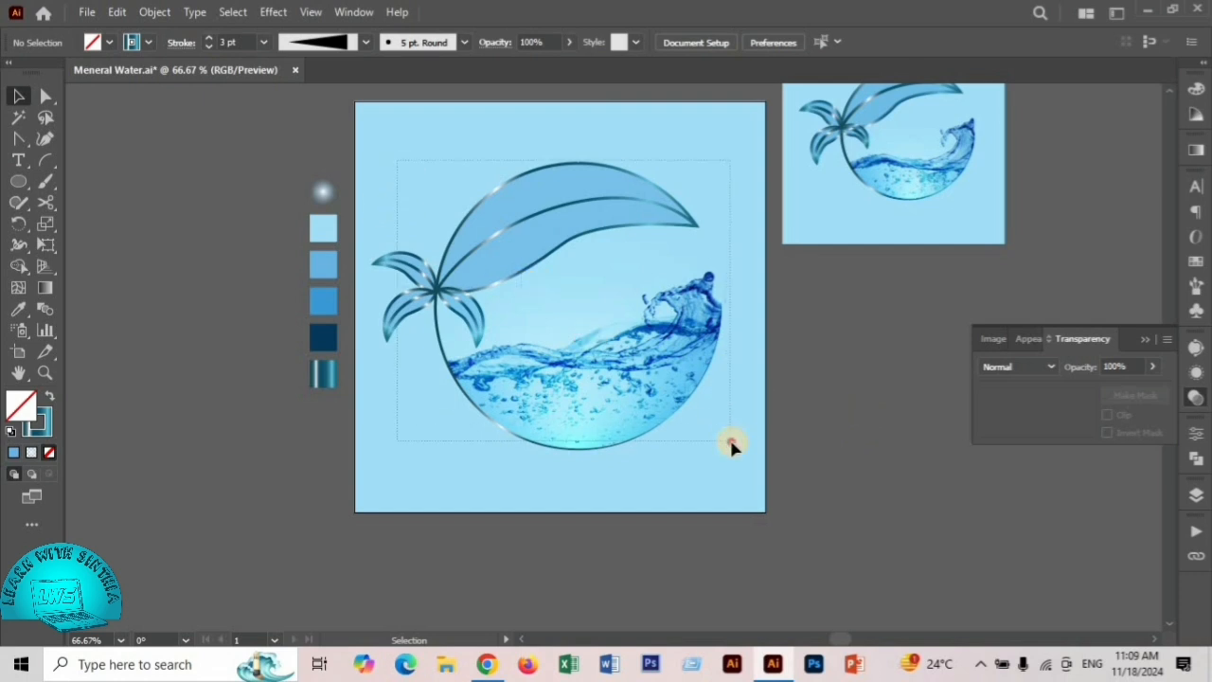
drag(732, 447, 731, 443)
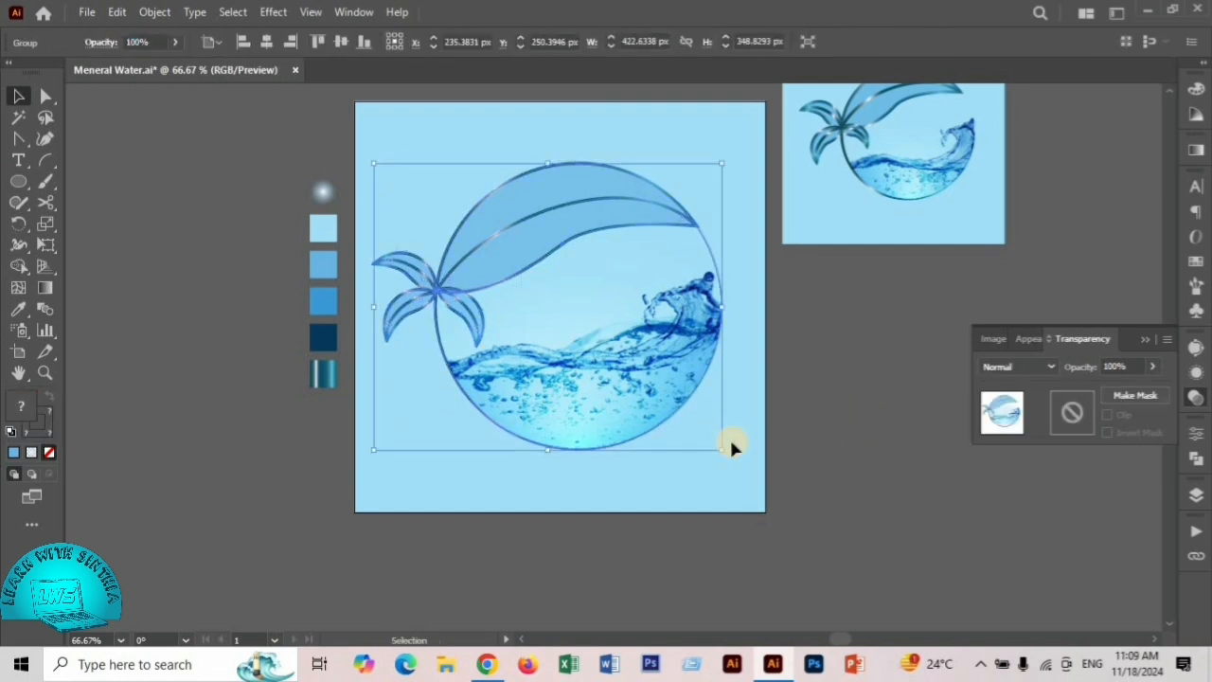
click(876, 409)
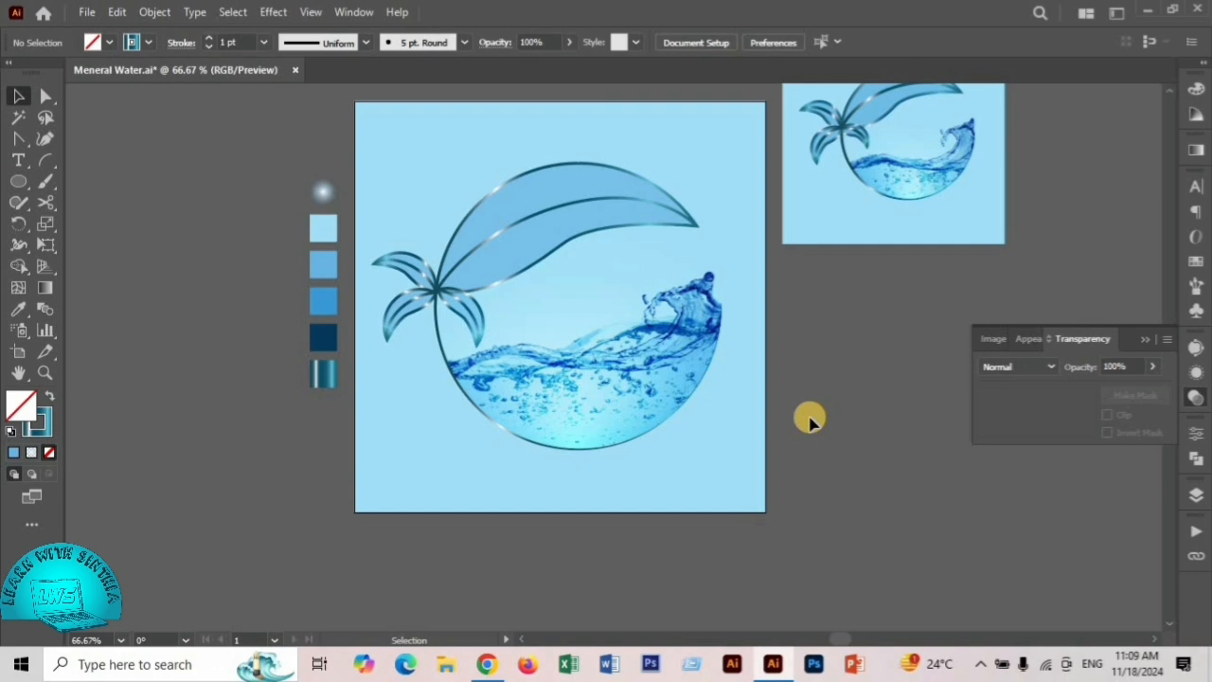
- Delete the small reference copy of the logo beside the artboard
scroll(640, 332, down, 1)
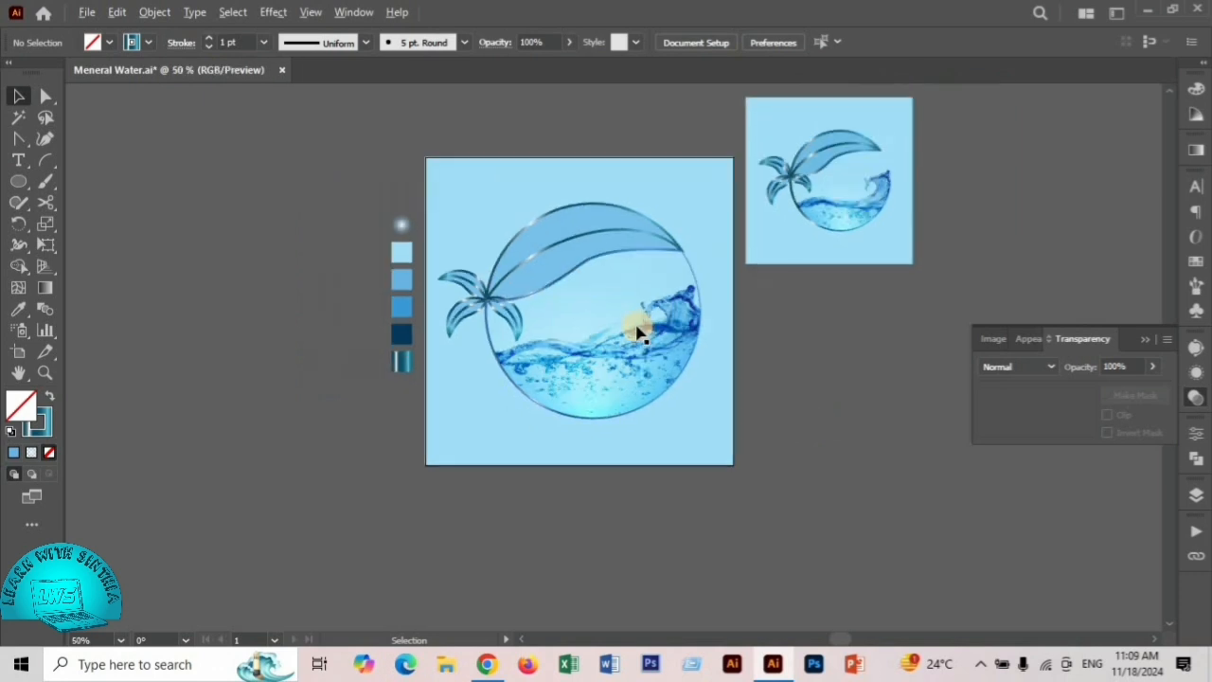
click(846, 205)
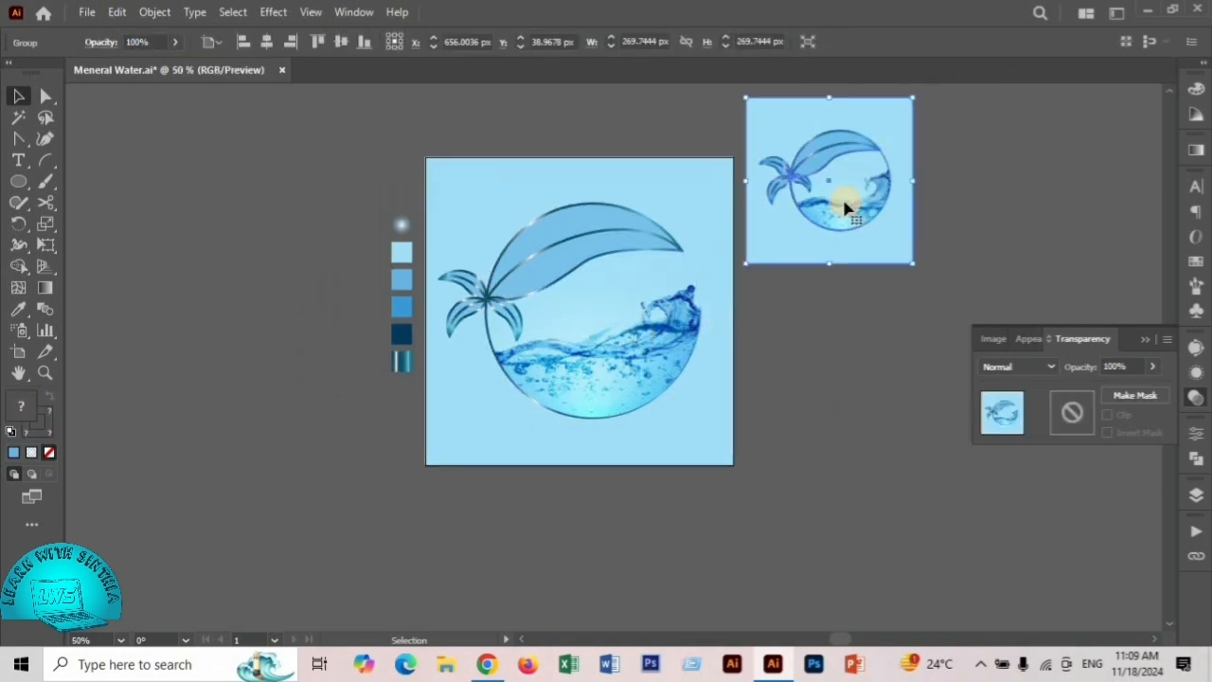
key(Delete)
scroll(571, 309, up, 1)
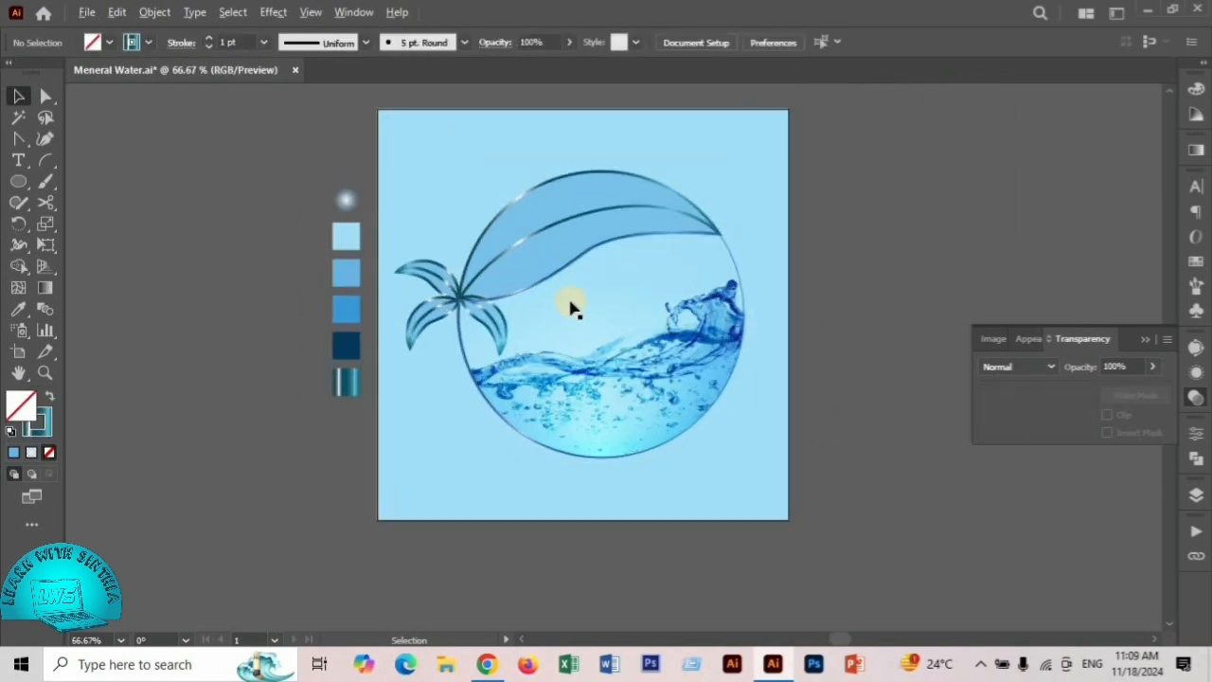